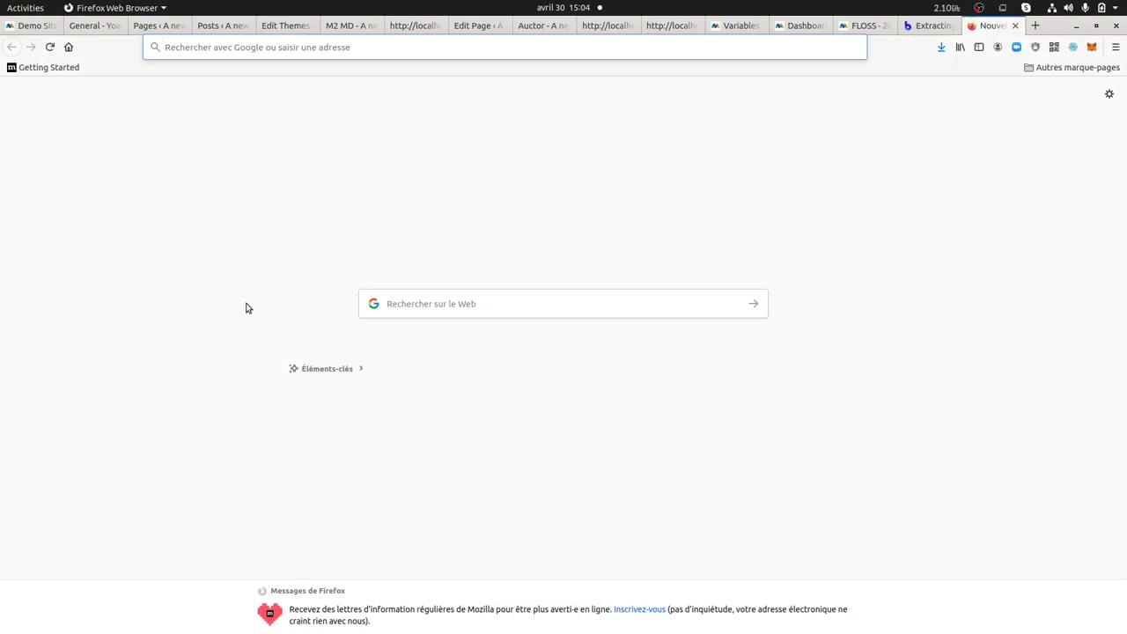
Step: Bring forward the Chromium window showing the wpmarmite wordpress-seo page source
mouse_move(1, 367)
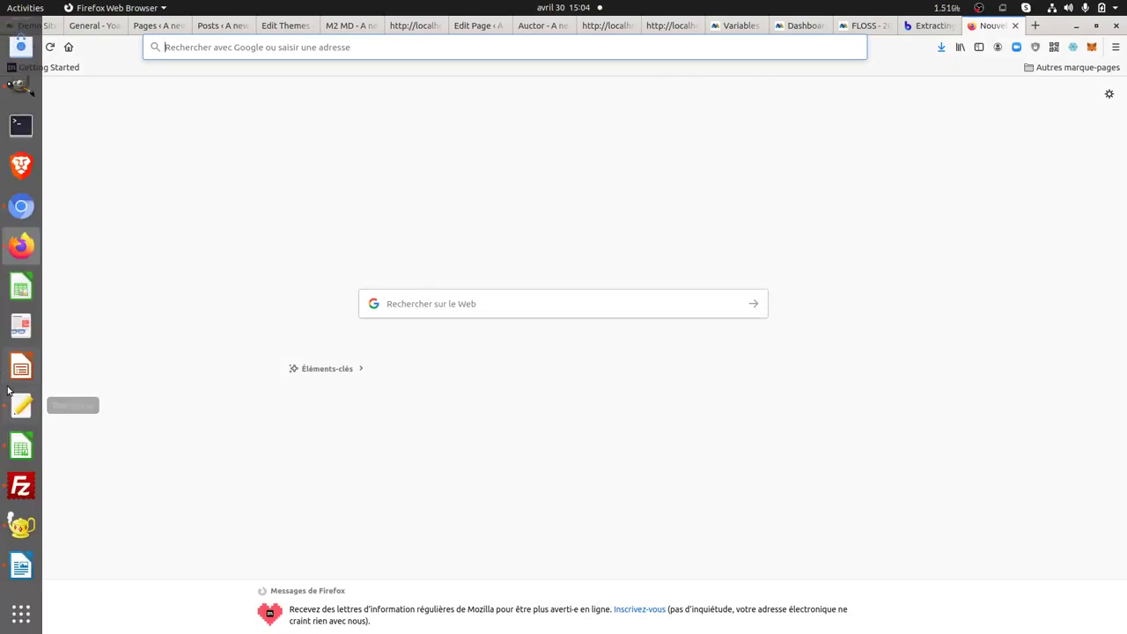
click(16, 212)
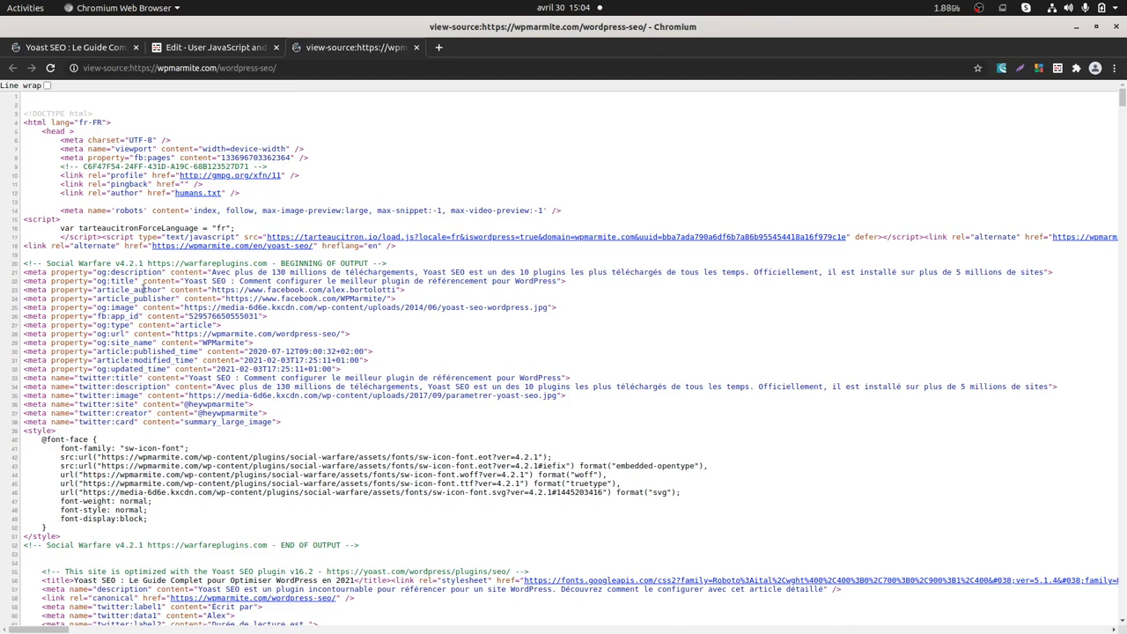
drag(304, 427, 25, 272)
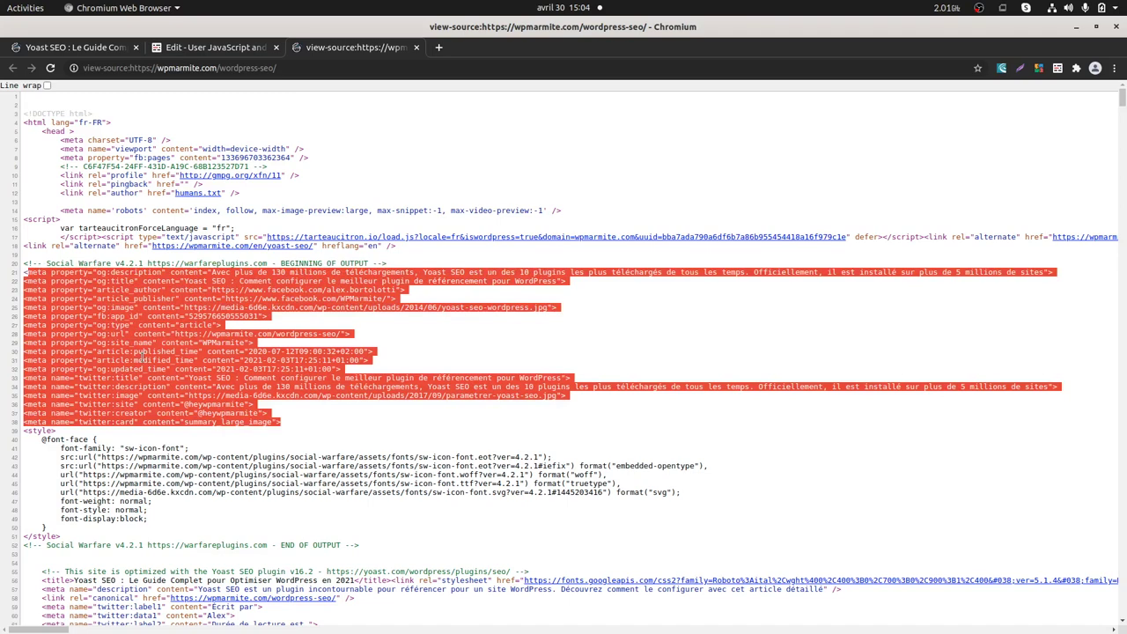
click(169, 342)
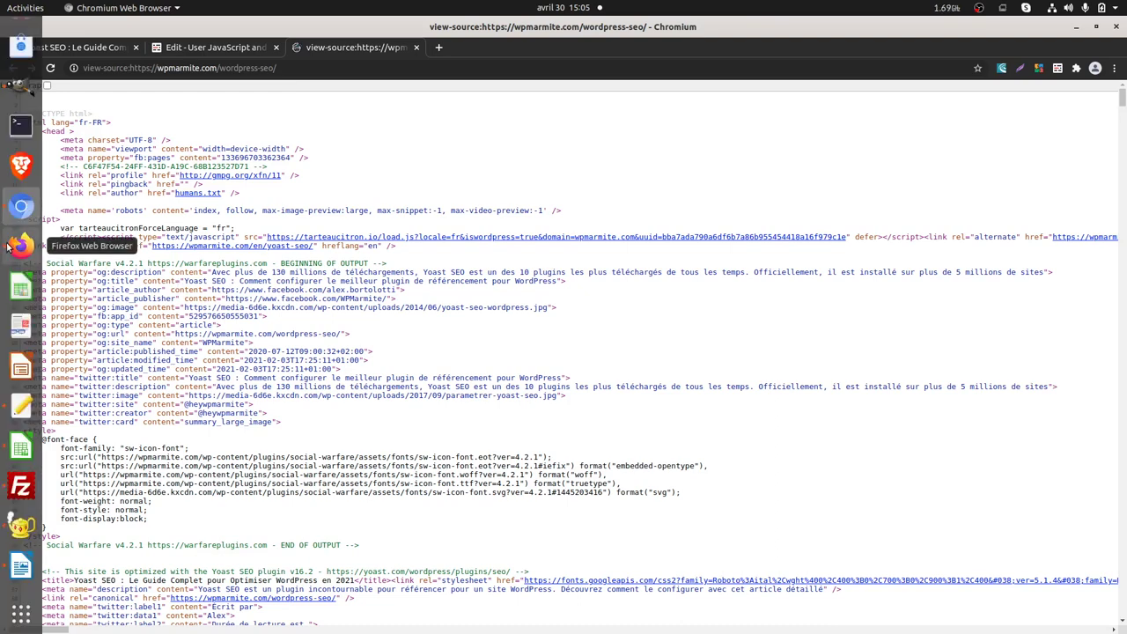
Step: Switch Firefox to the Bounteous schema-extraction article and scroll to its datePublished macro code
click(7, 247)
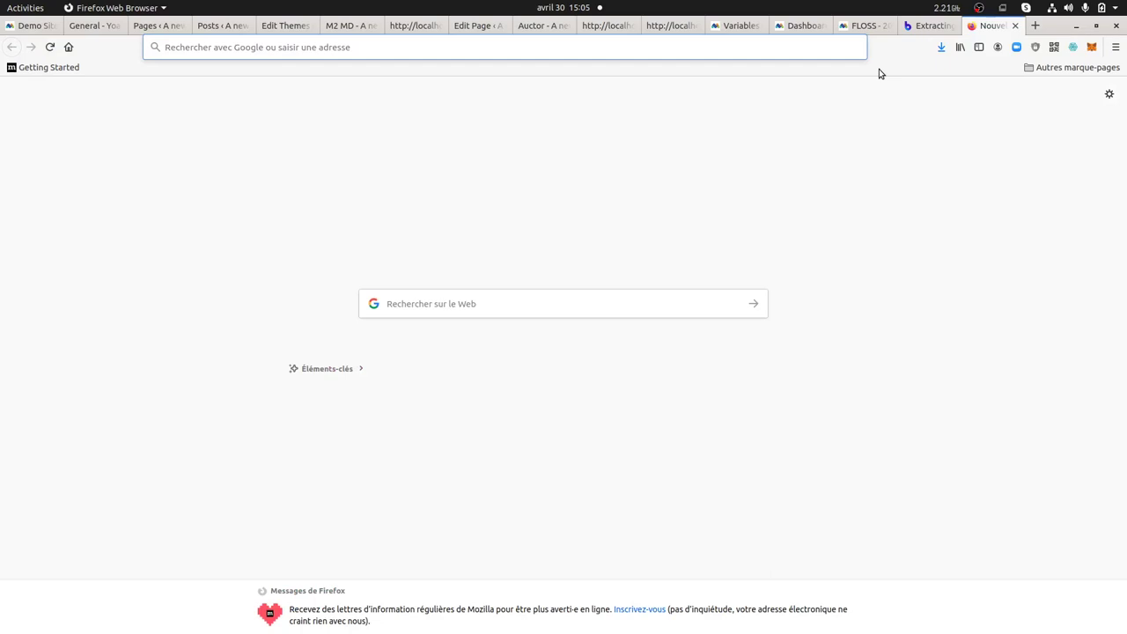
click(929, 26)
click(283, 335)
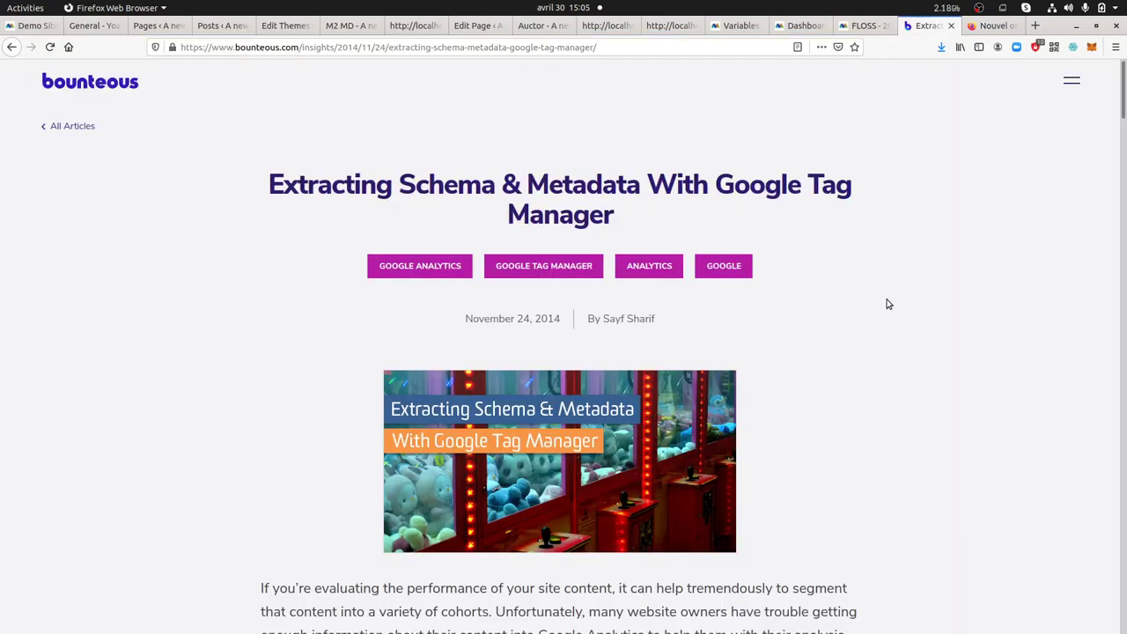
scroll(831, 327, down, 5)
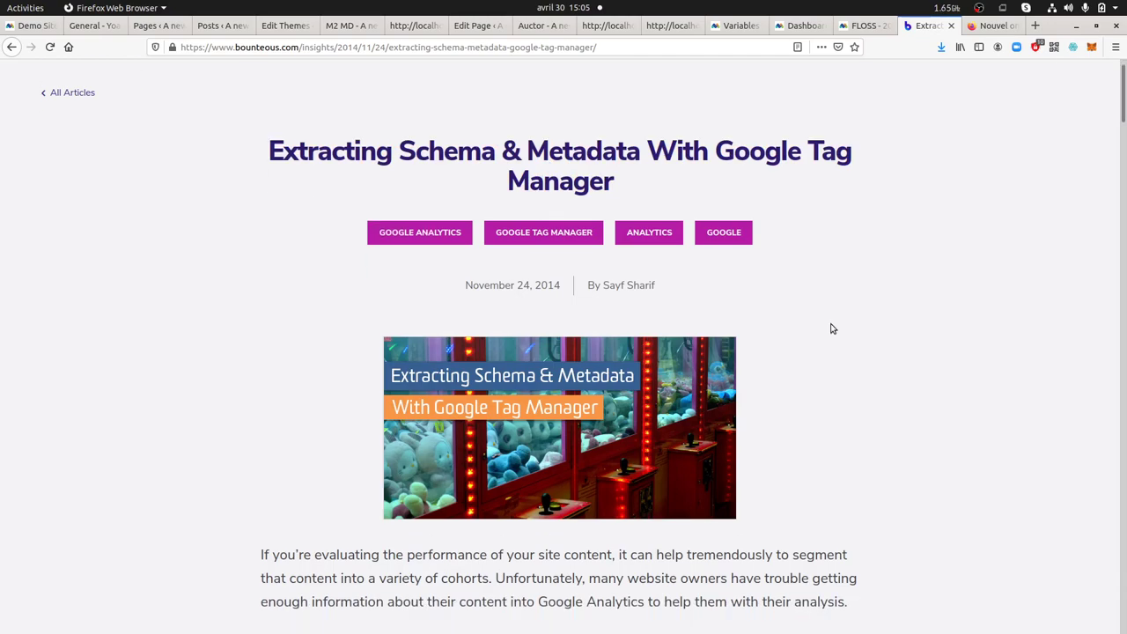
scroll(831, 328, down, 4)
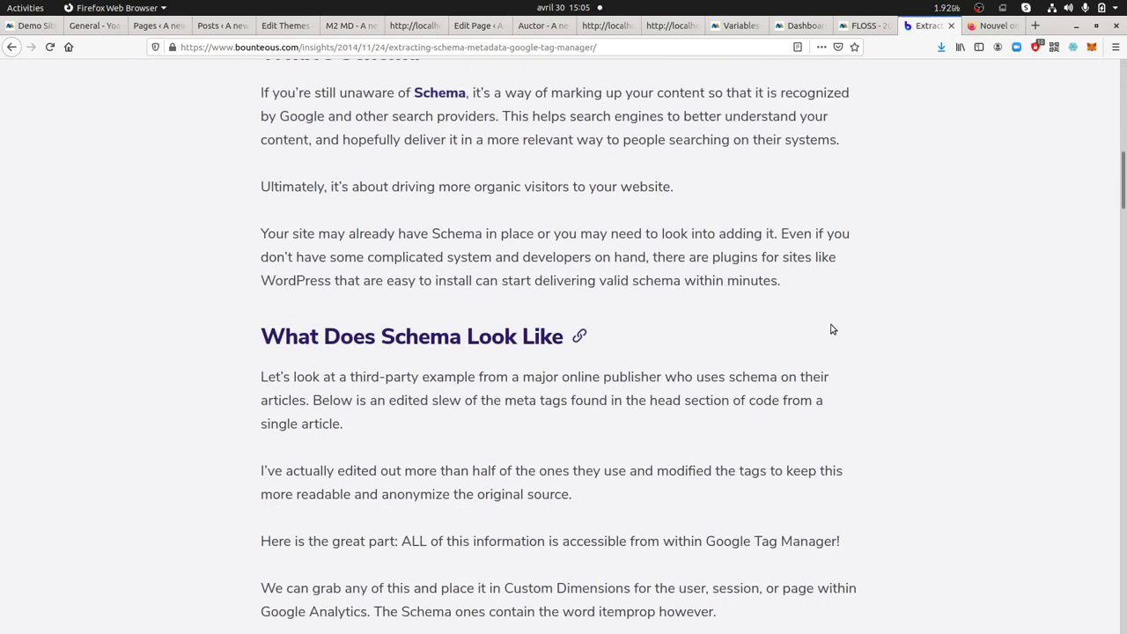
scroll(831, 329, down, 5)
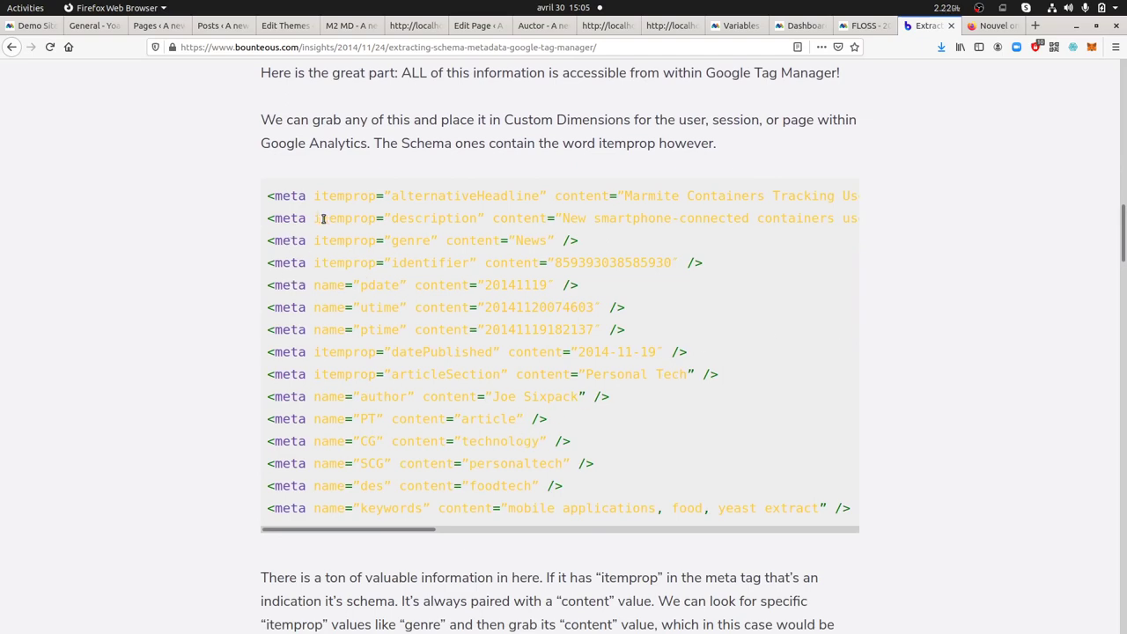
scroll(435, 425, down, 8)
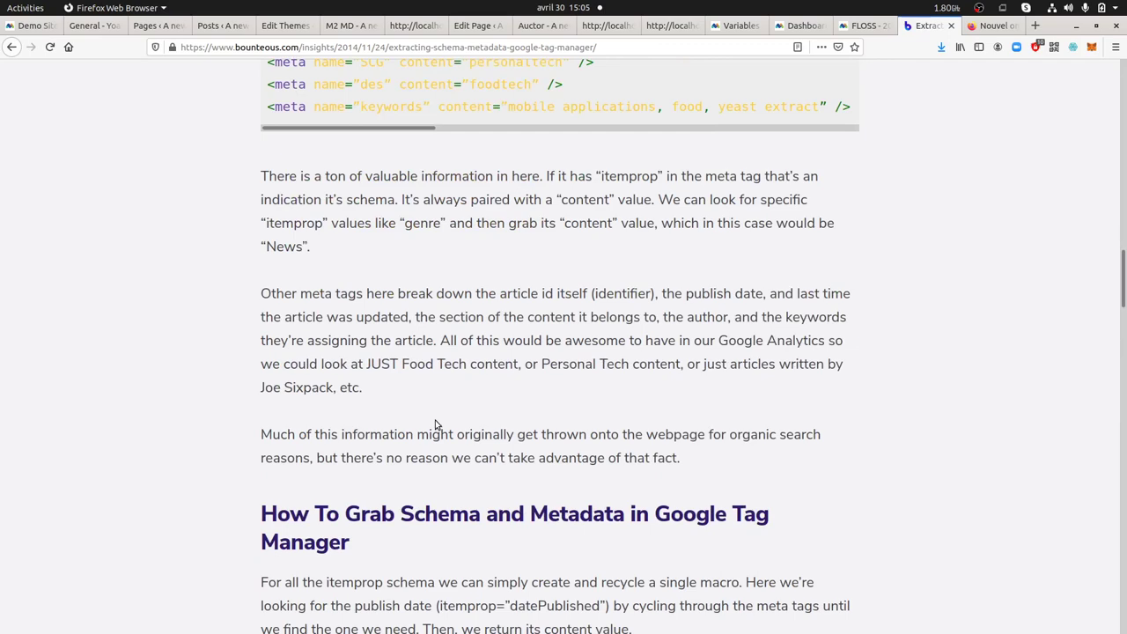
scroll(435, 425, down, 3)
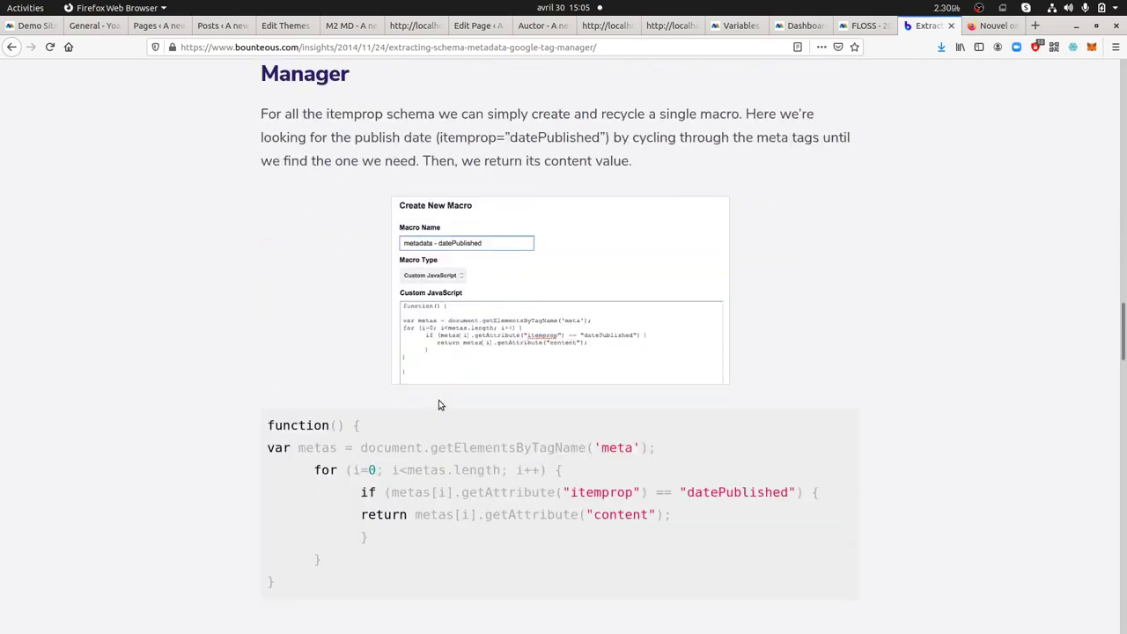
scroll(438, 403, down, 2)
Step: Highlight the macro function code, its quoted 'meta' tag name and the itemprop attribute
drag(269, 328, 344, 476)
click(177, 414)
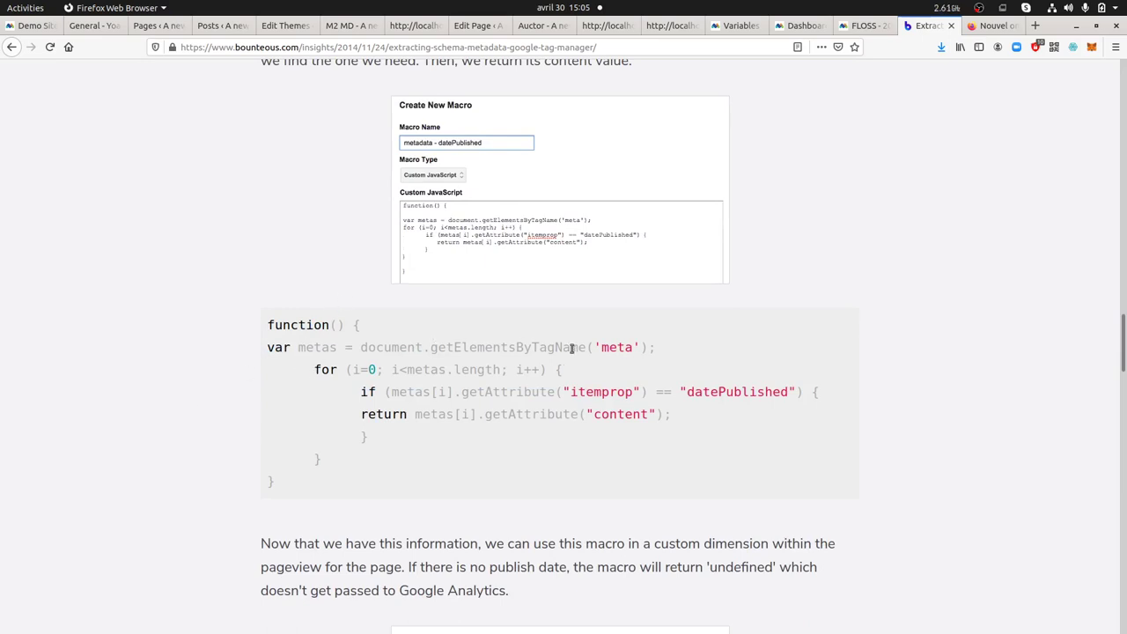
double_click(609, 347)
click(640, 347)
drag(640, 348, 600, 348)
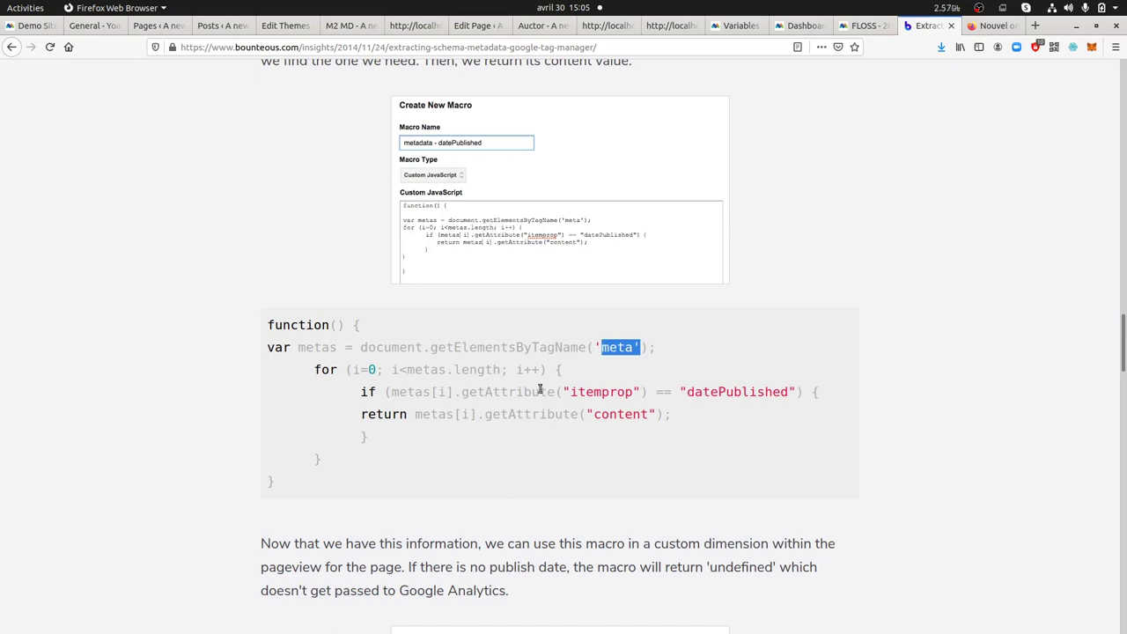
drag(568, 392, 632, 391)
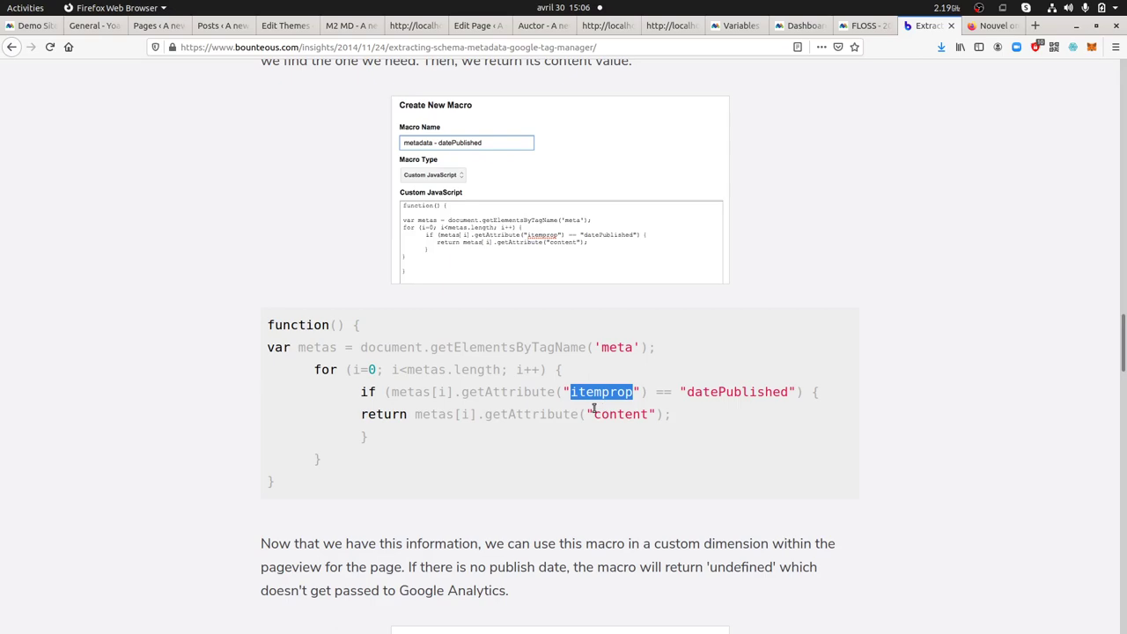
click(696, 385)
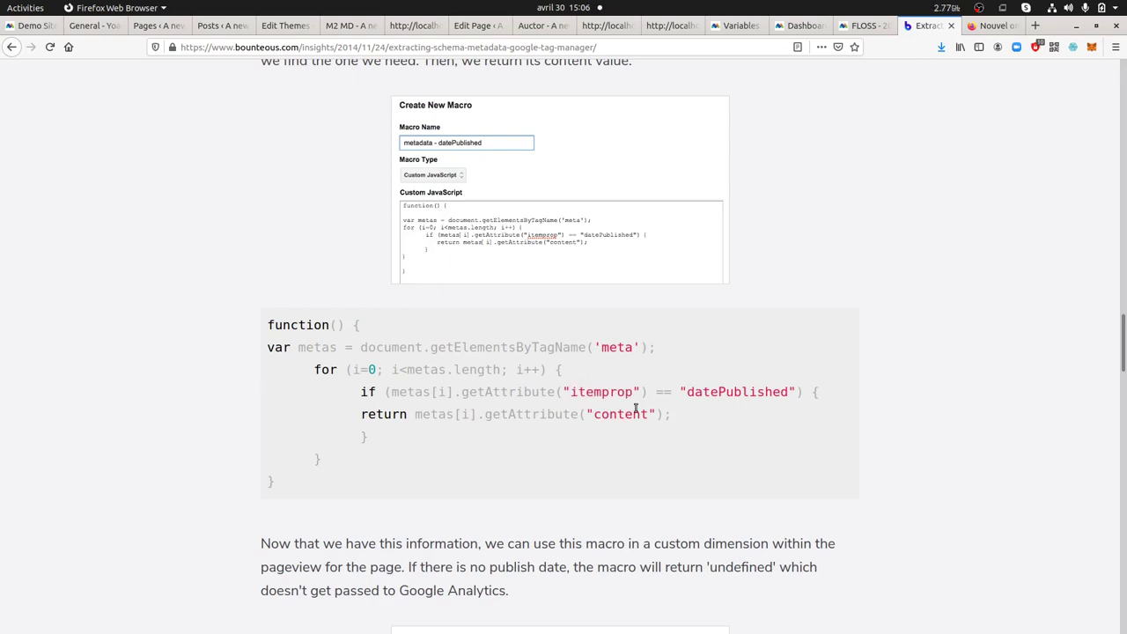
Step: Highlight the datePublished meta-tag example, then switch to the FLOSS Tag Manager dashboard
scroll(617, 414, up, 3)
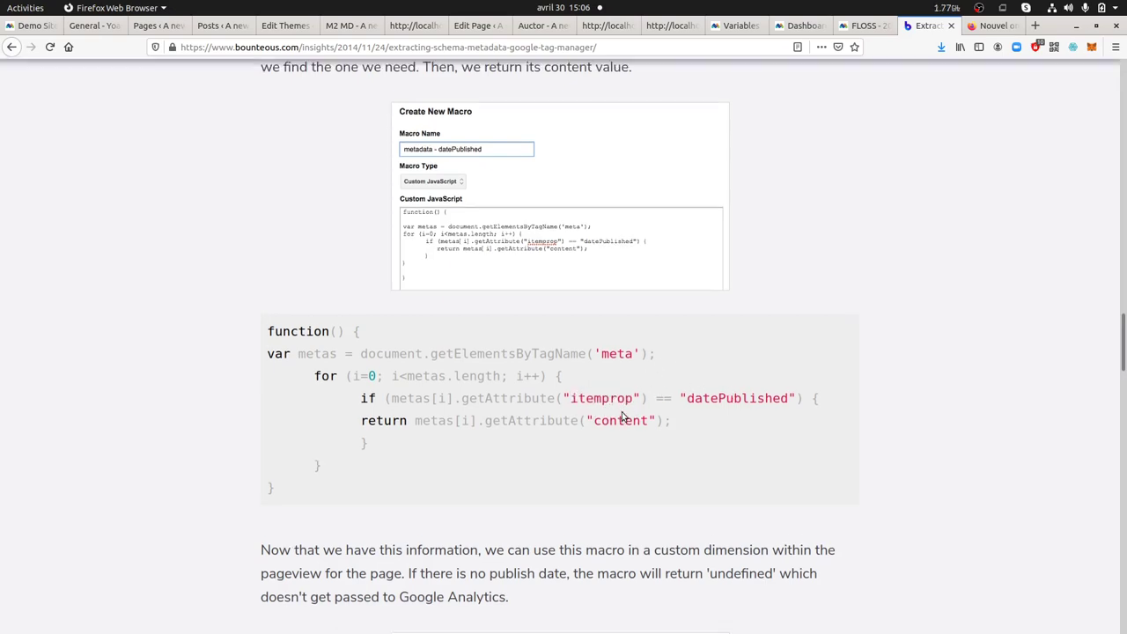
scroll(622, 416, up, 8)
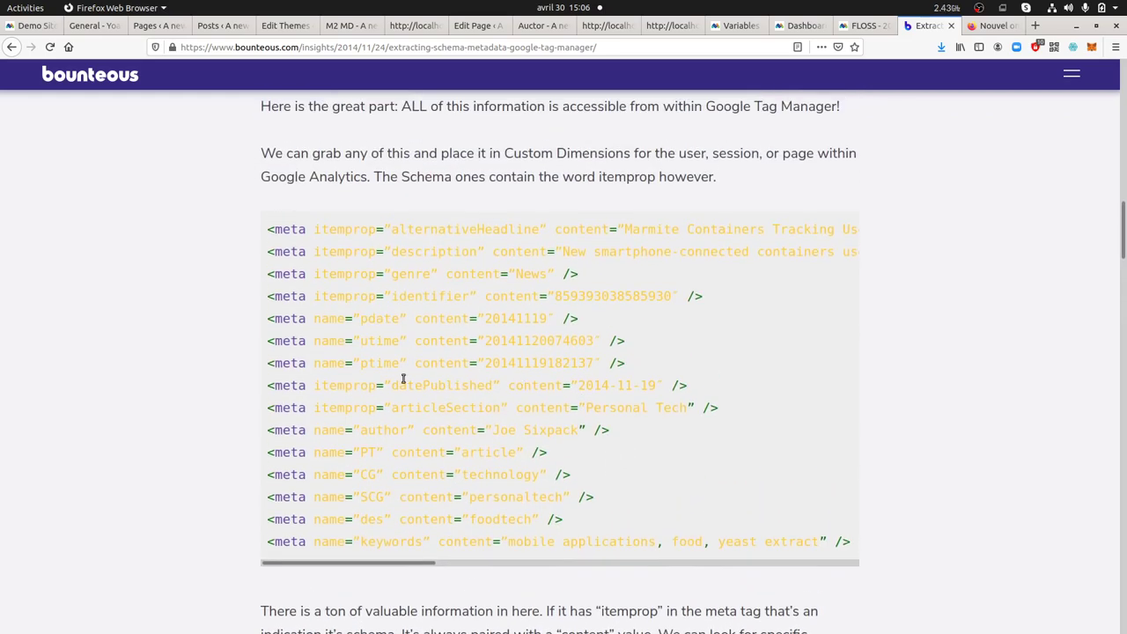
drag(306, 387, 563, 386)
click(302, 387)
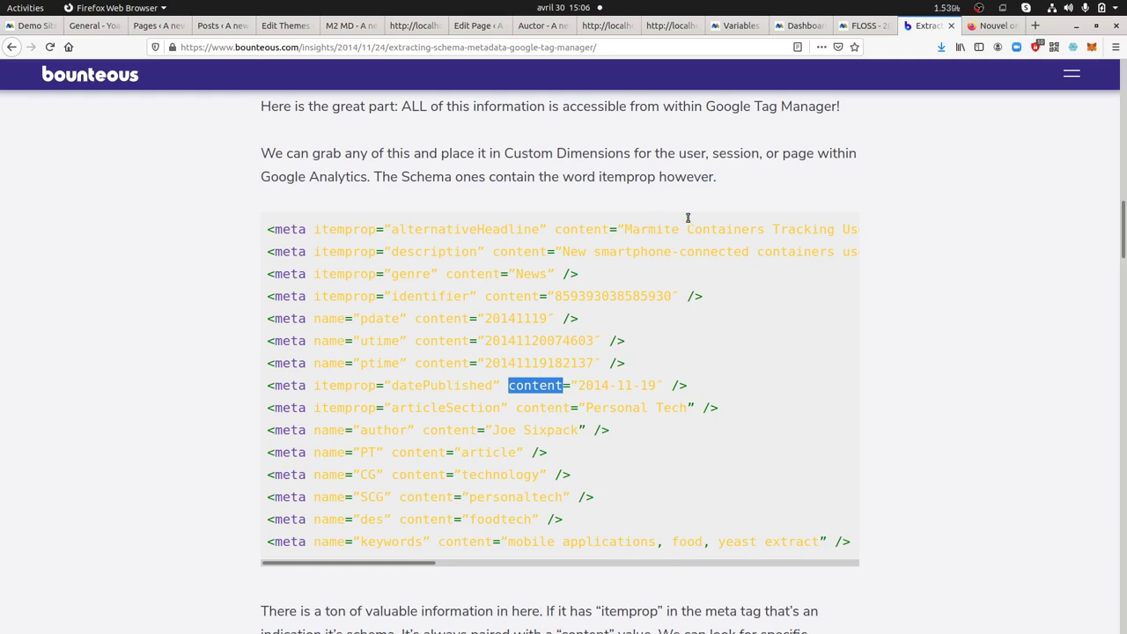
click(864, 31)
click(802, 28)
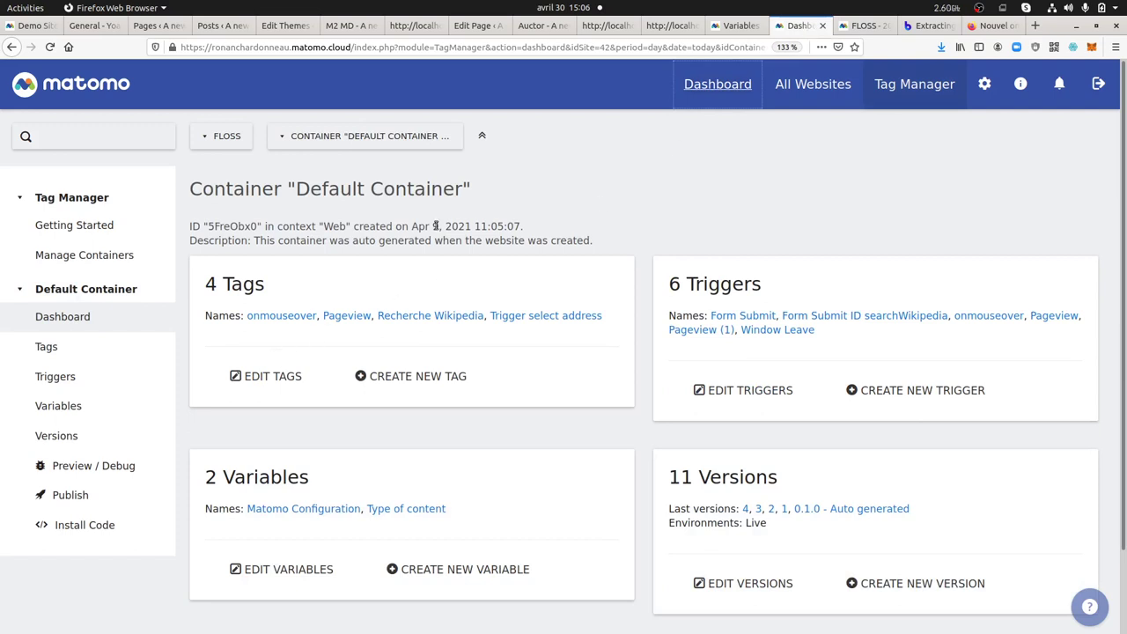
Step: In Variables, start a Custom JavaScript variable, then abandon it and return to the list
click(80, 408)
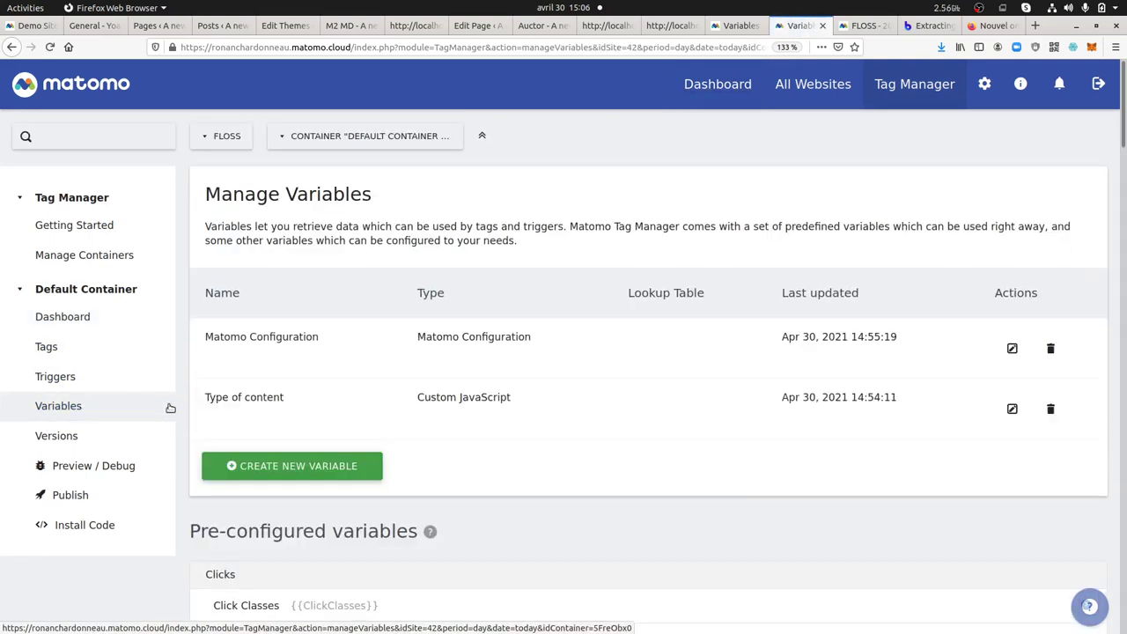
click(225, 462)
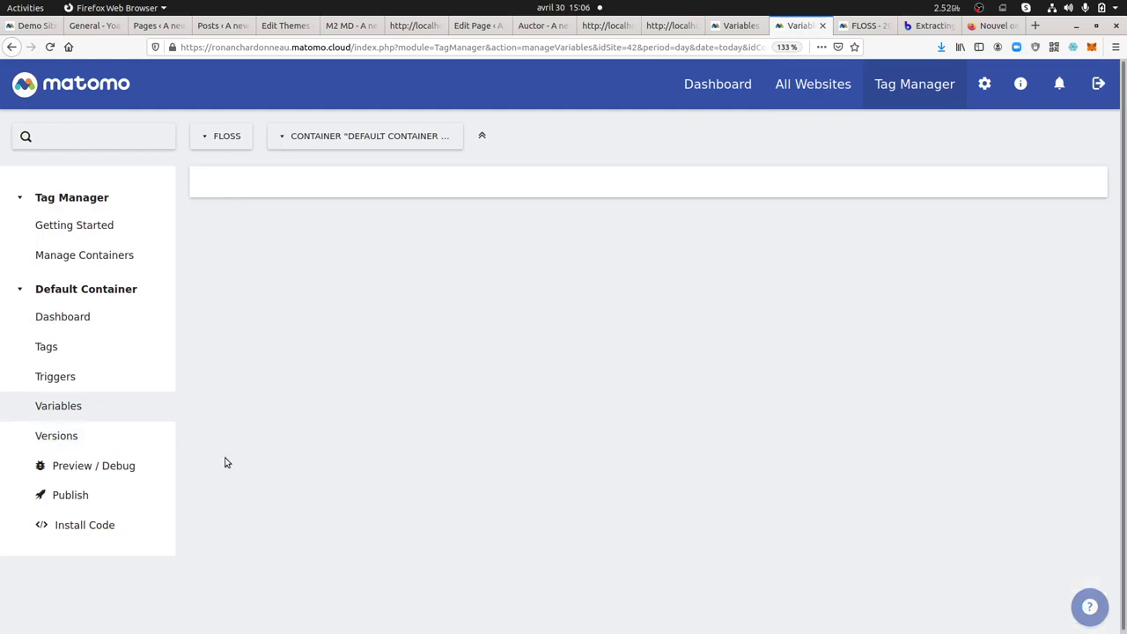
click(334, 374)
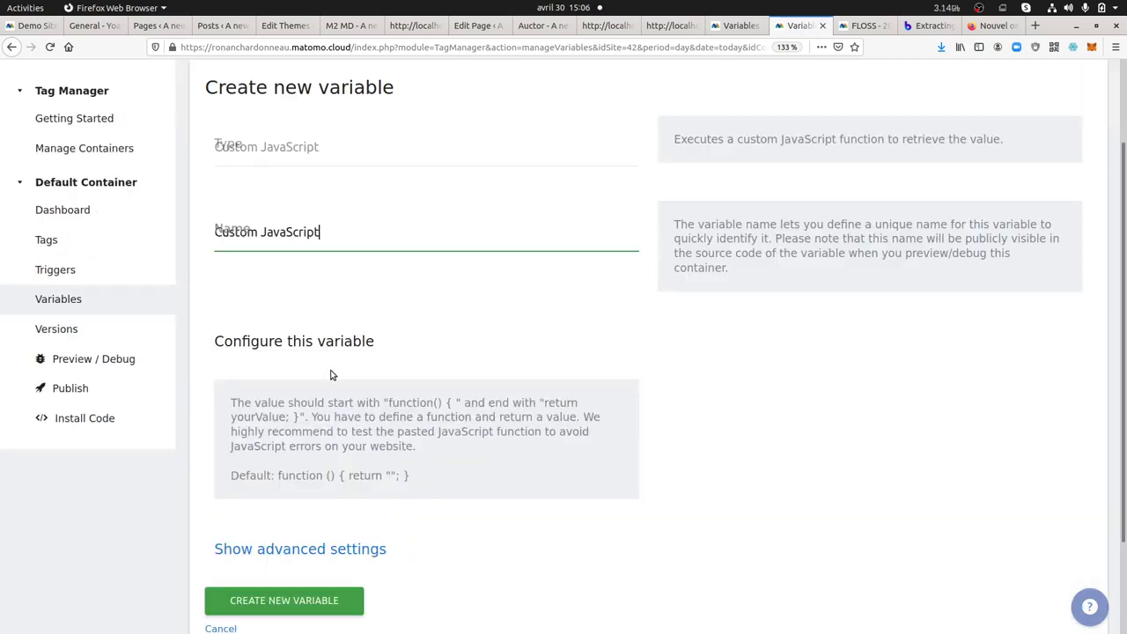
click(257, 412)
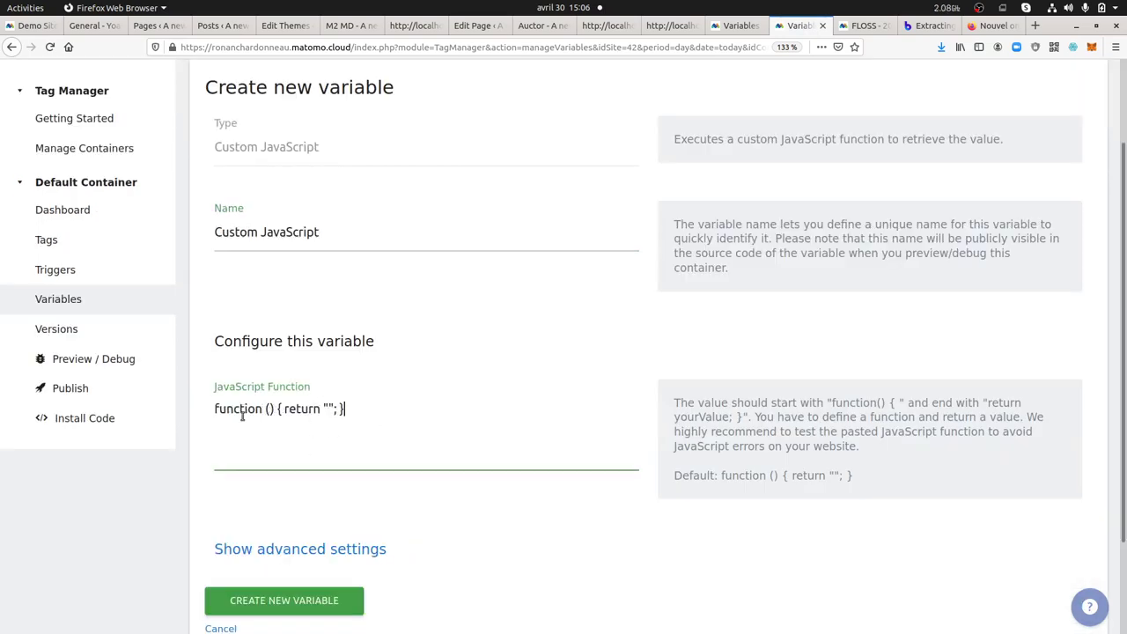
click(91, 303)
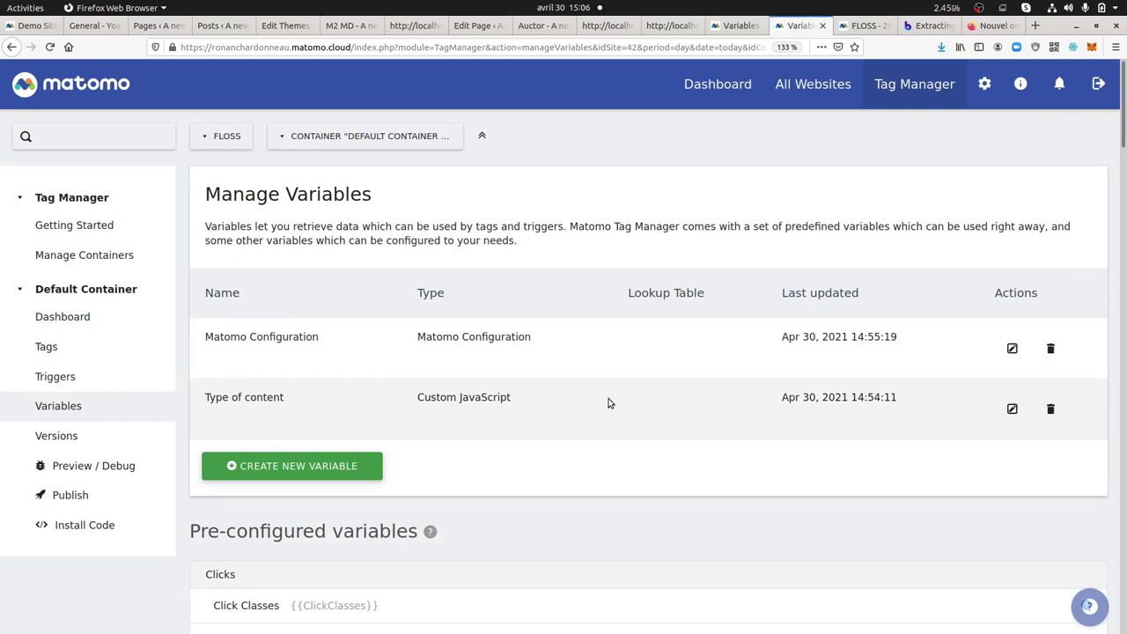
Step: Edit Type of content and highlight 'meta', 'property' and 'og:type' in its JavaScript function
click(1026, 412)
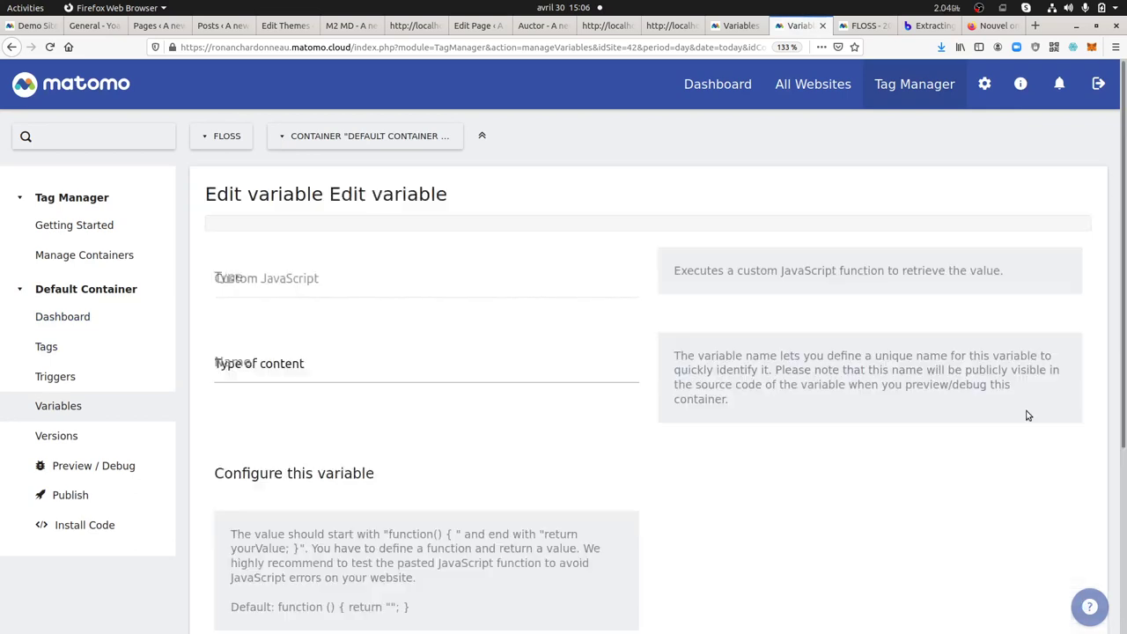
scroll(339, 377, down, 3)
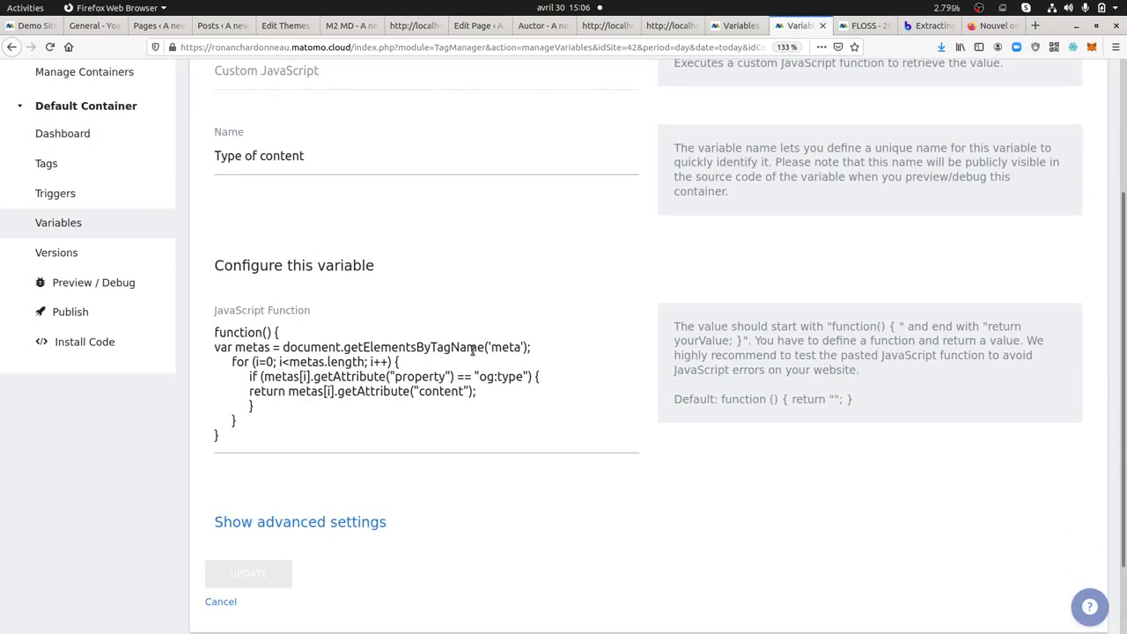
double_click(502, 348)
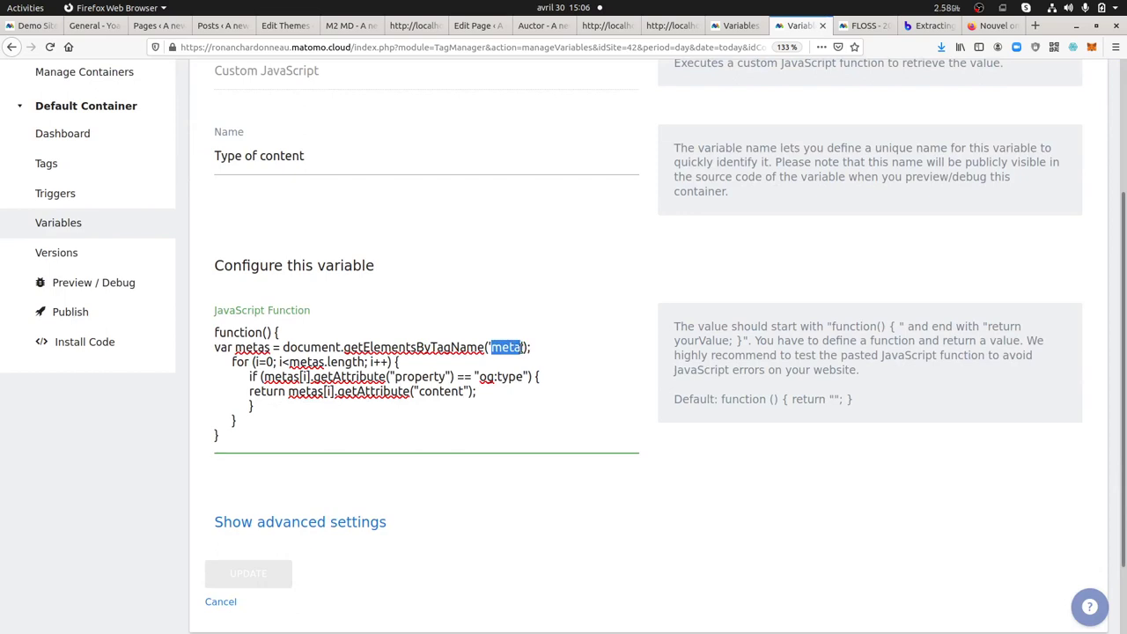
double_click(393, 376)
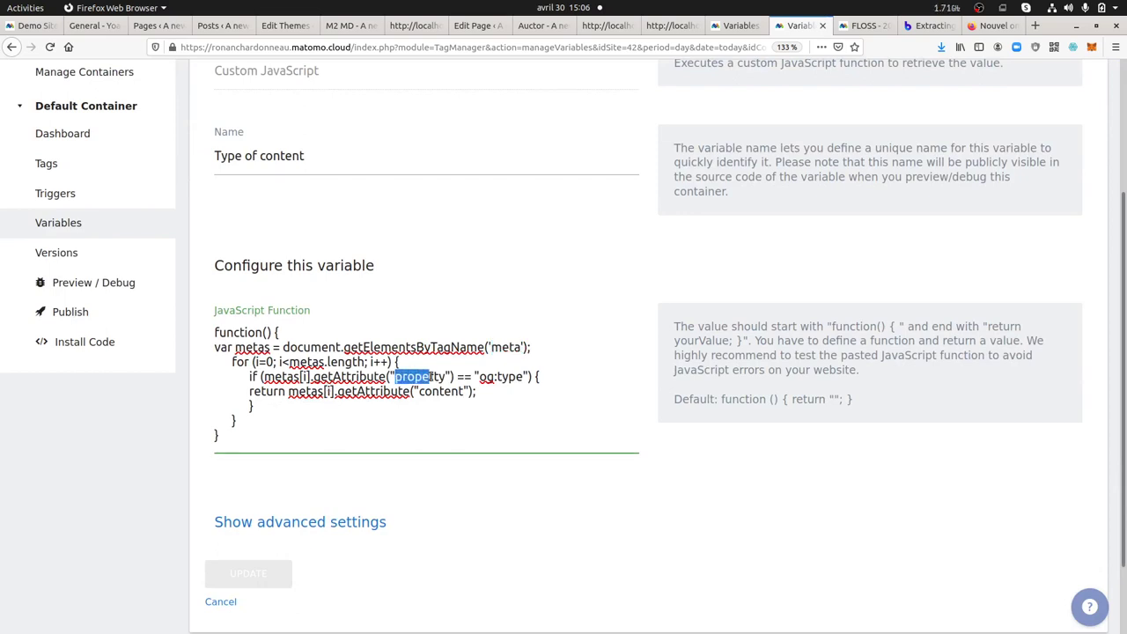
click(481, 376)
drag(481, 376, 525, 377)
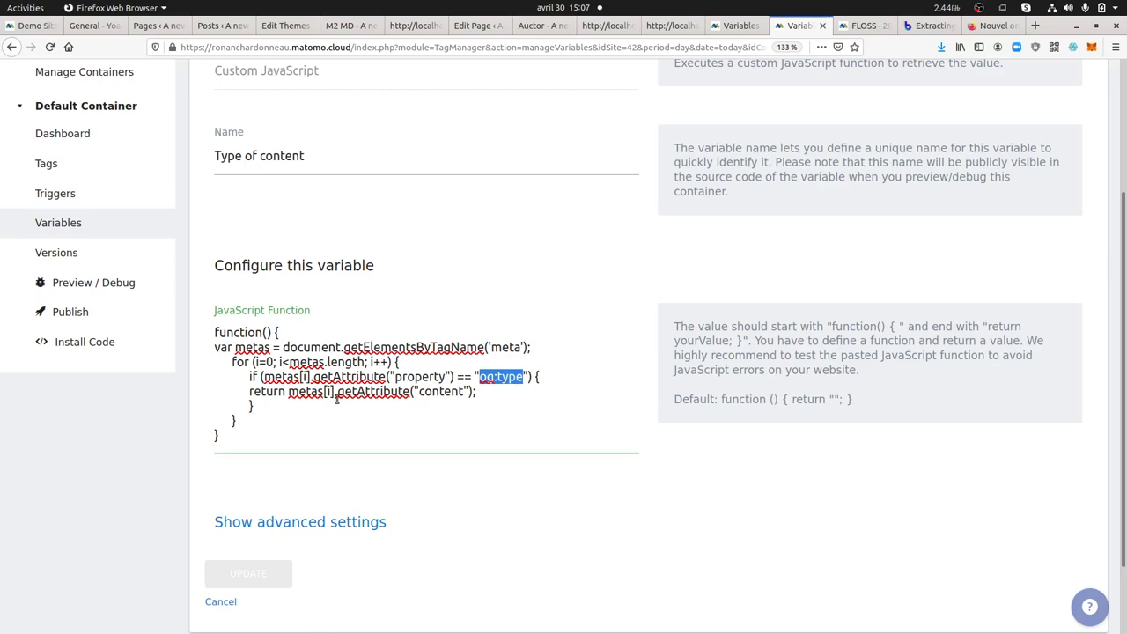
Step: In Chromium's article source, highlight 'article' as the og:type meta tag's content
mouse_move(3, 409)
click(18, 225)
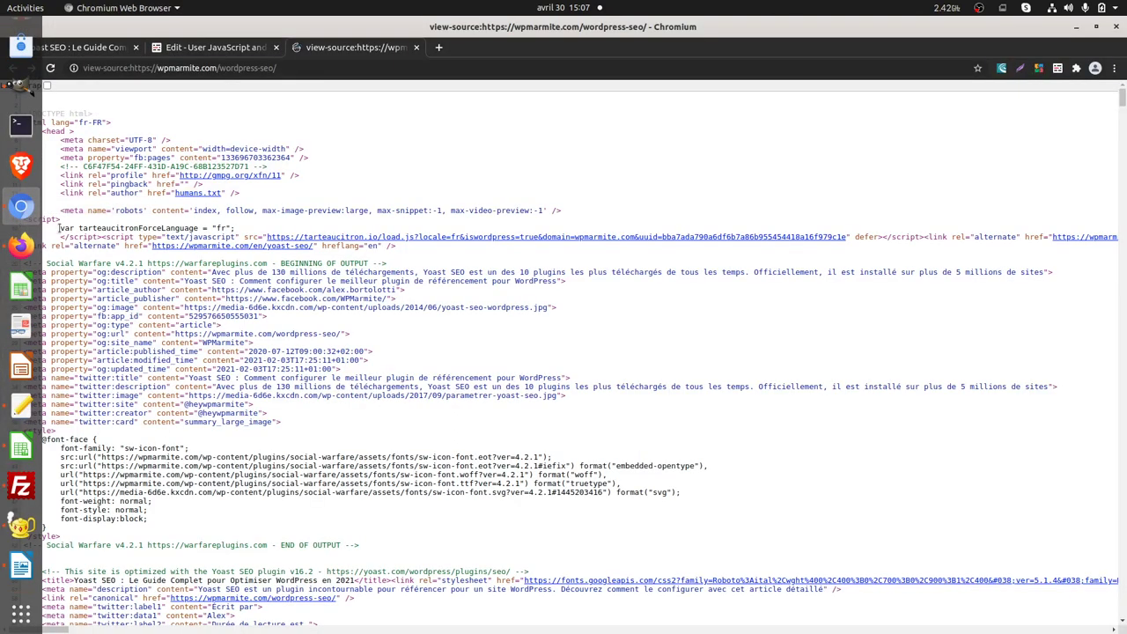
key(ctrl+Tab)
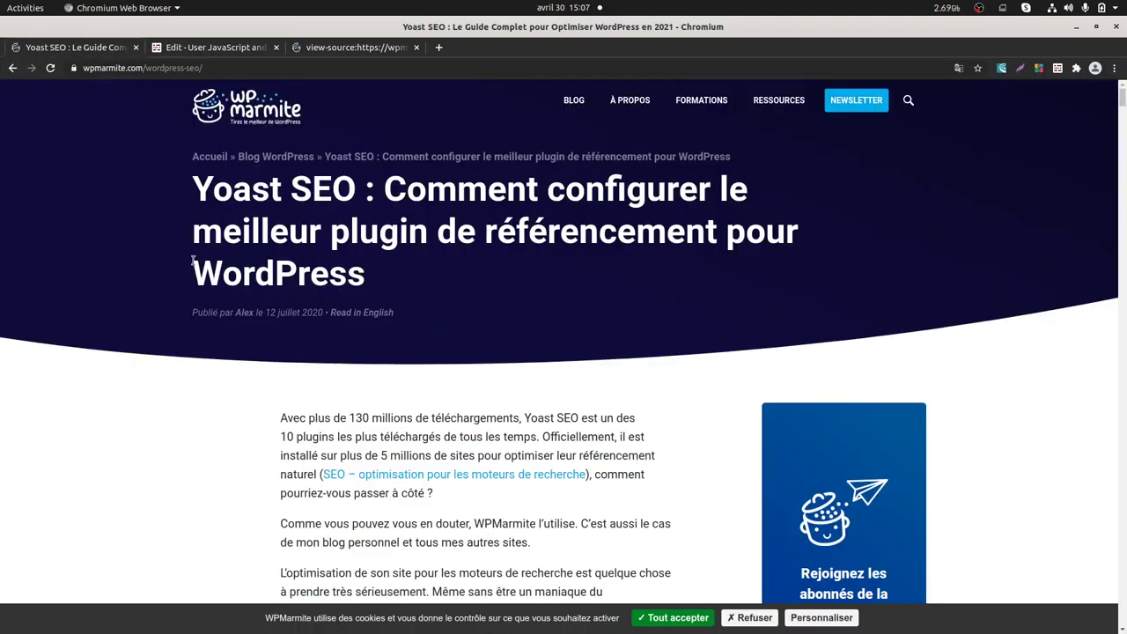
click(355, 48)
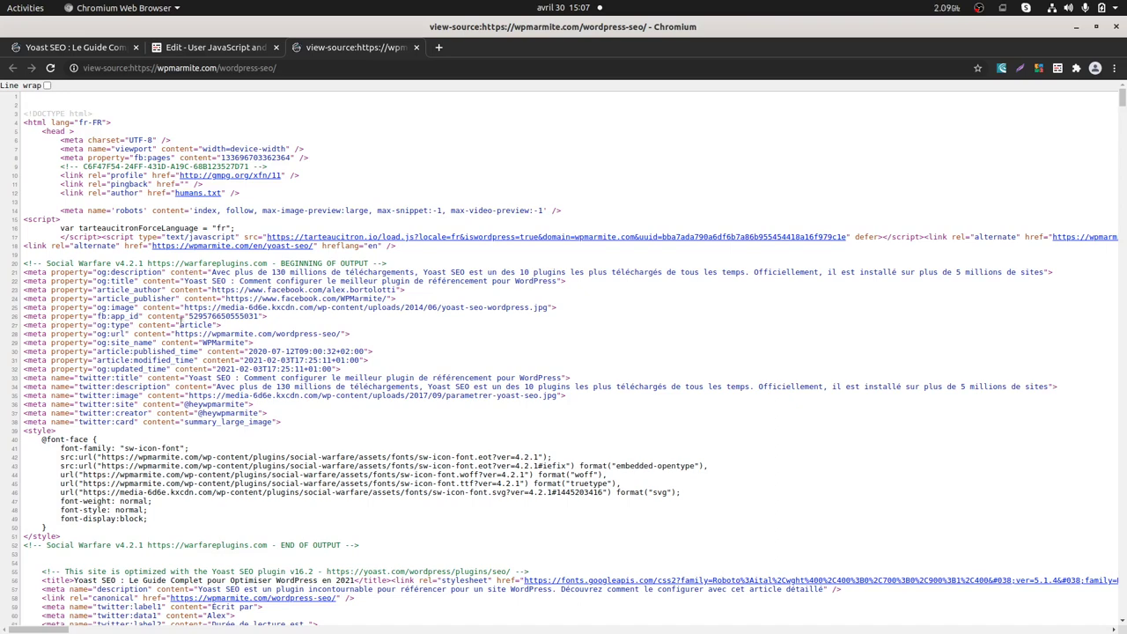
drag(182, 323, 217, 325)
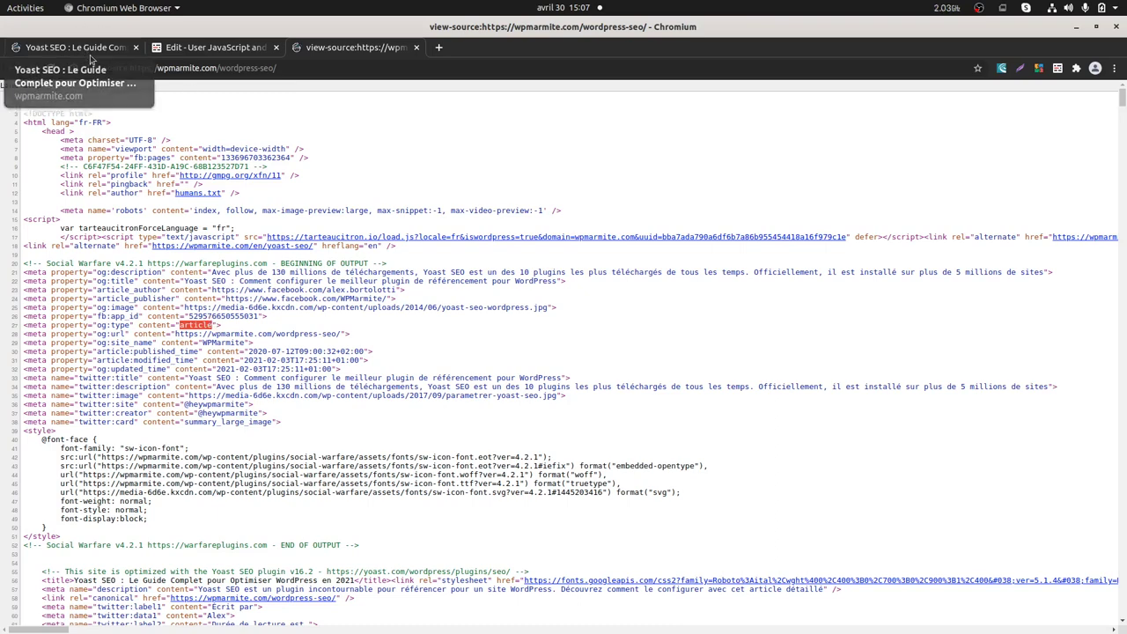
Step: Return to Firefox's Edit variable page for Type of content
mouse_move(2, 206)
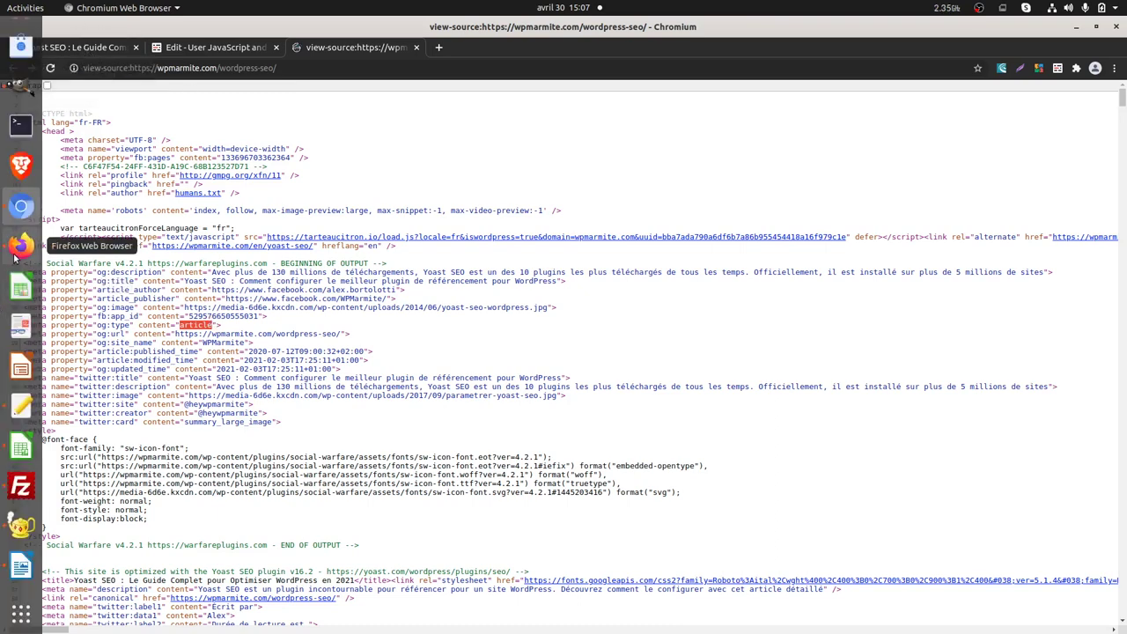
click(20, 246)
scroll(273, 326, up, 3)
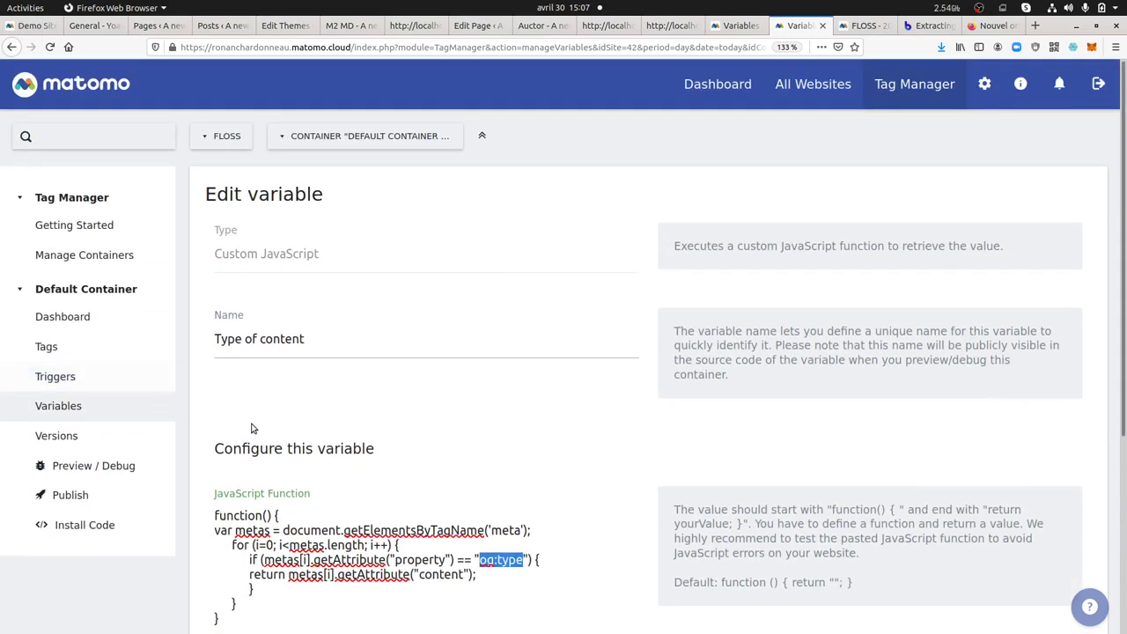
Step: Open Matomo Configuration from Variables and check custom dimension 1 is {{Type of content}}
click(109, 407)
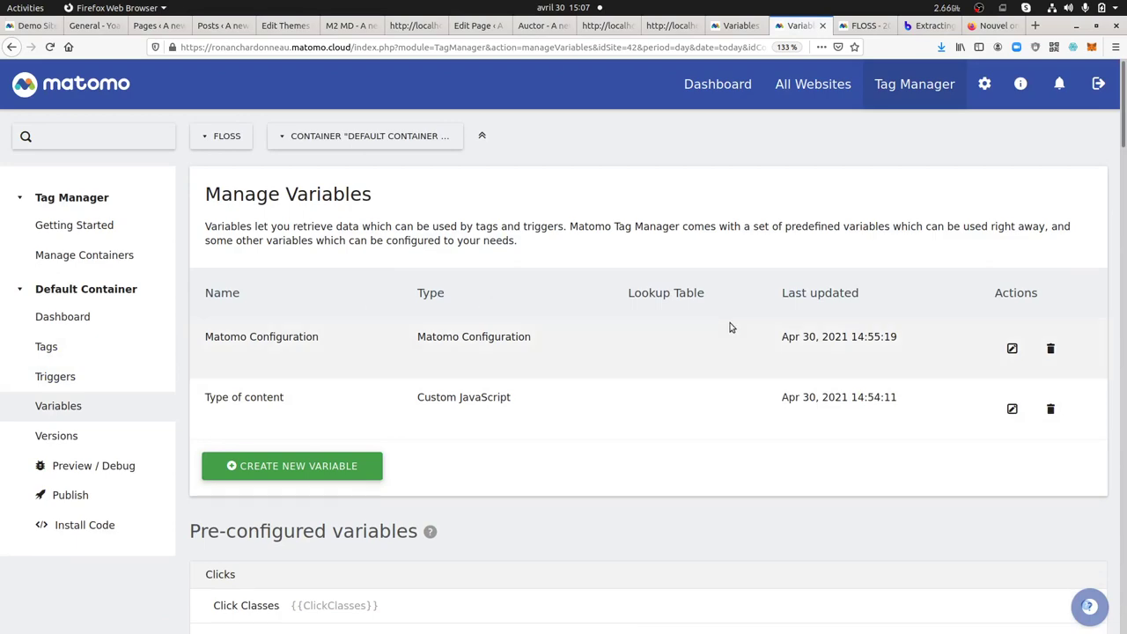
click(1012, 349)
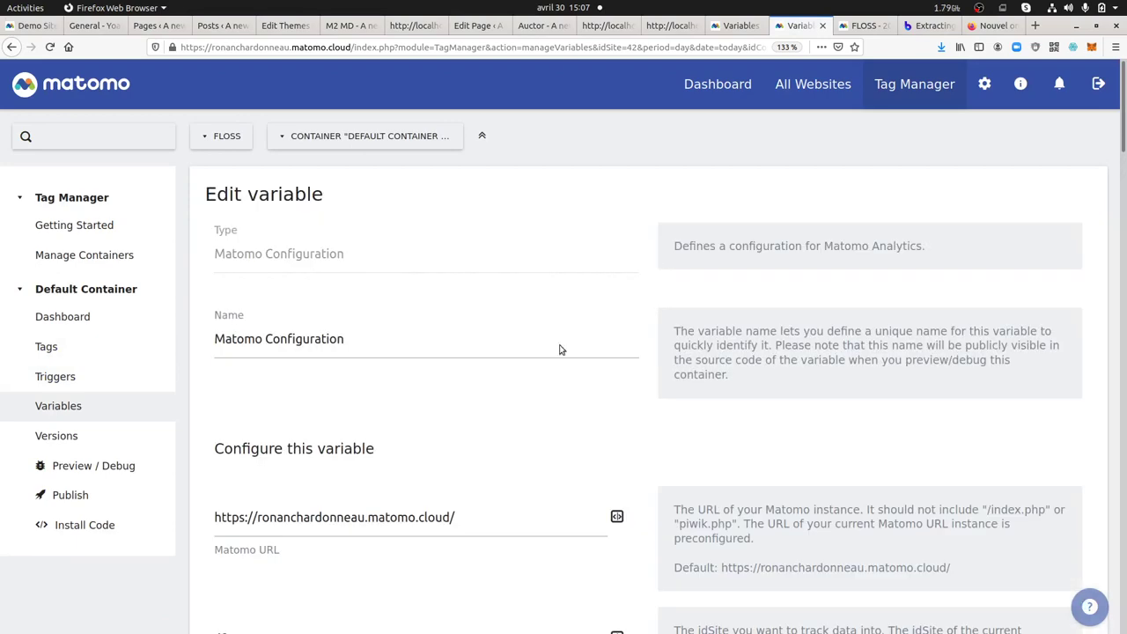
scroll(395, 363, down, 12)
scroll(396, 362, down, 12)
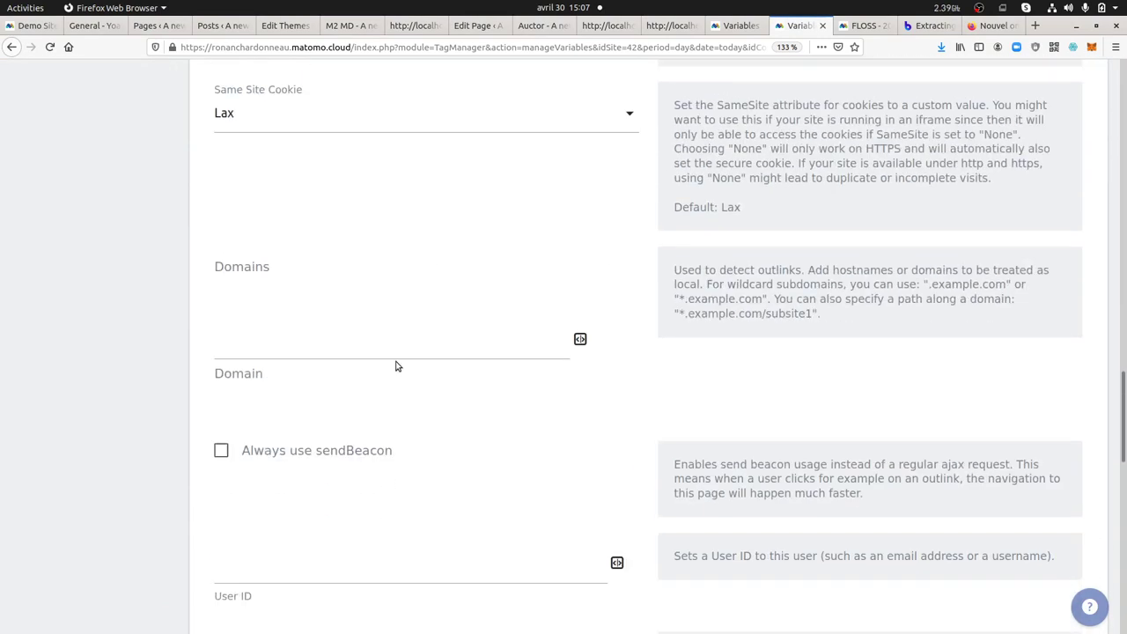
scroll(395, 365, up, 2)
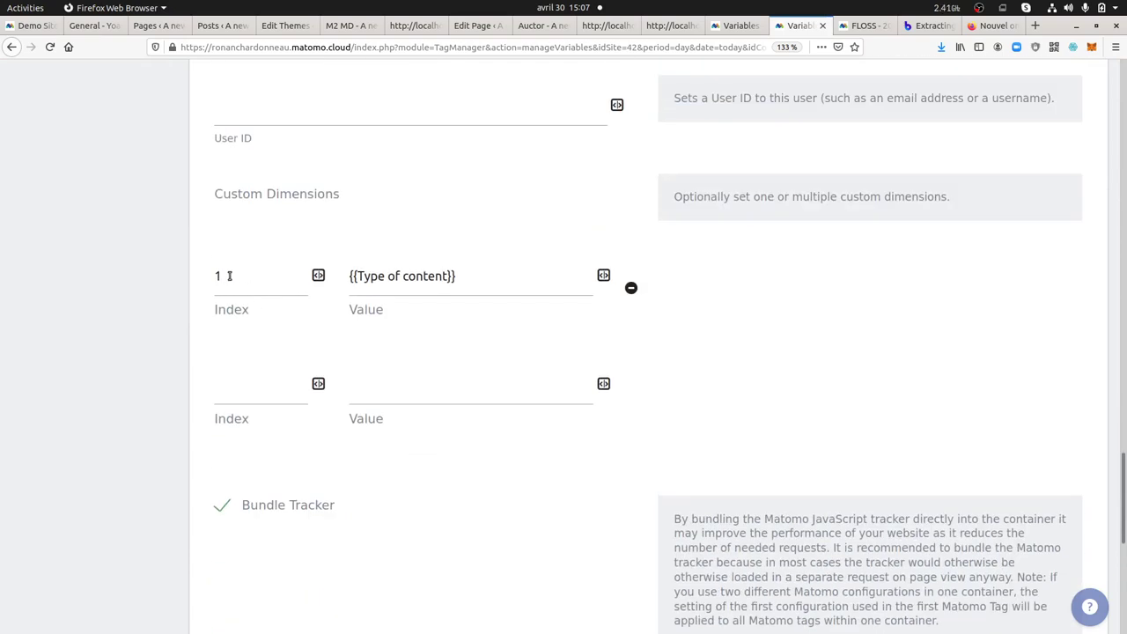
click(227, 276)
scroll(411, 279, up, 15)
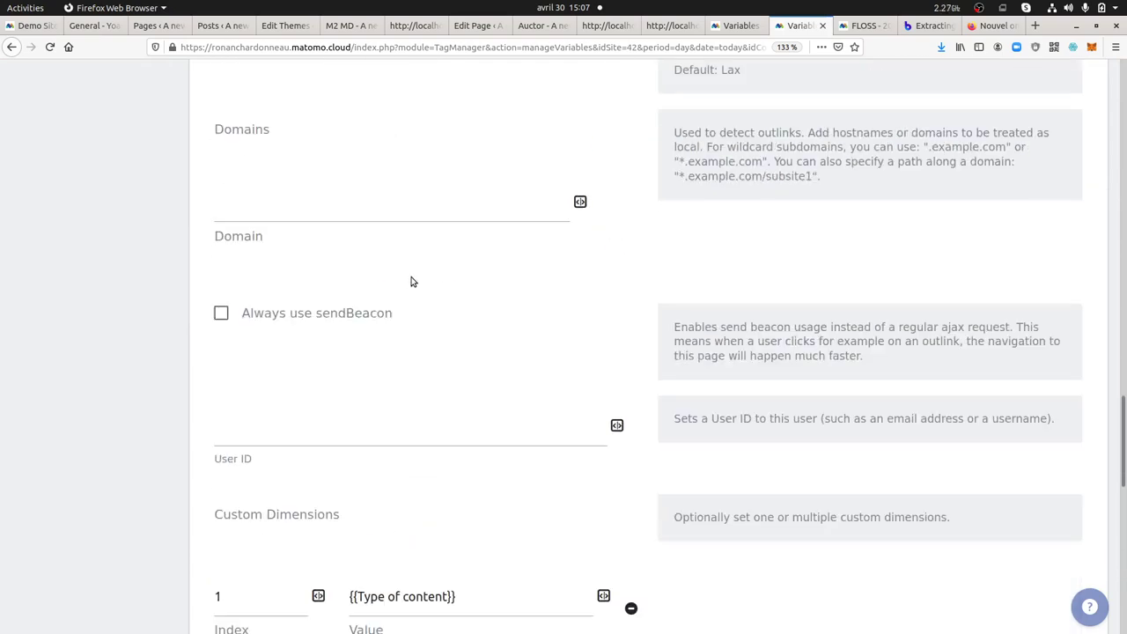
scroll(410, 280, up, 10)
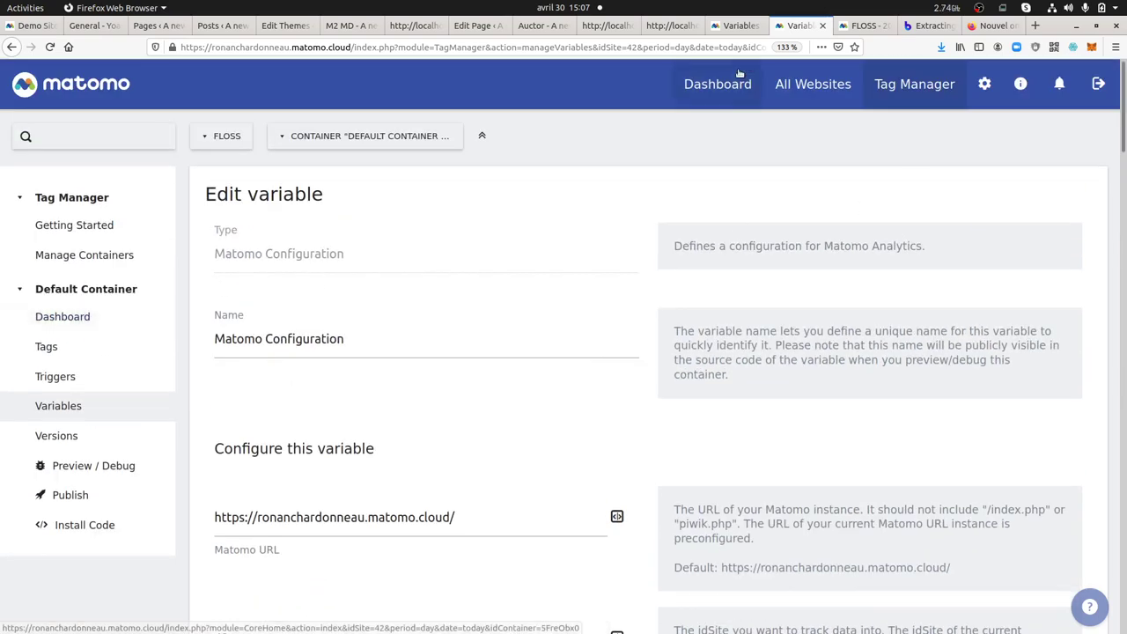
Step: Open the Matomo dashboard in a new tab and inspect the wpmarmite.com visit in Visits Log
right_click(736, 85)
key(ctrl+Tab)
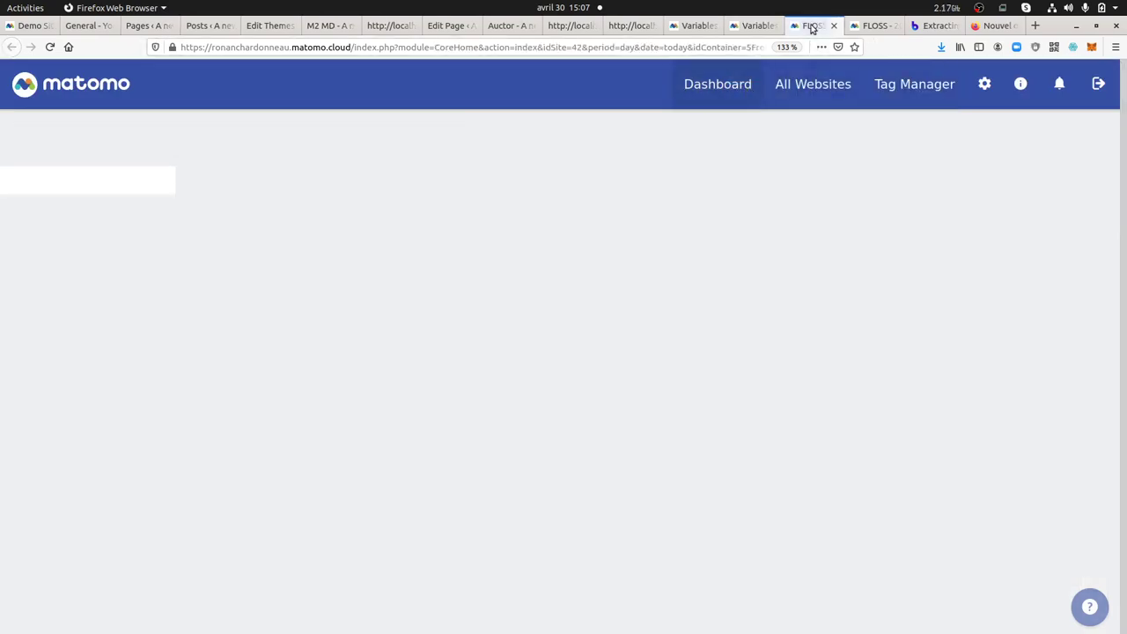
click(56, 264)
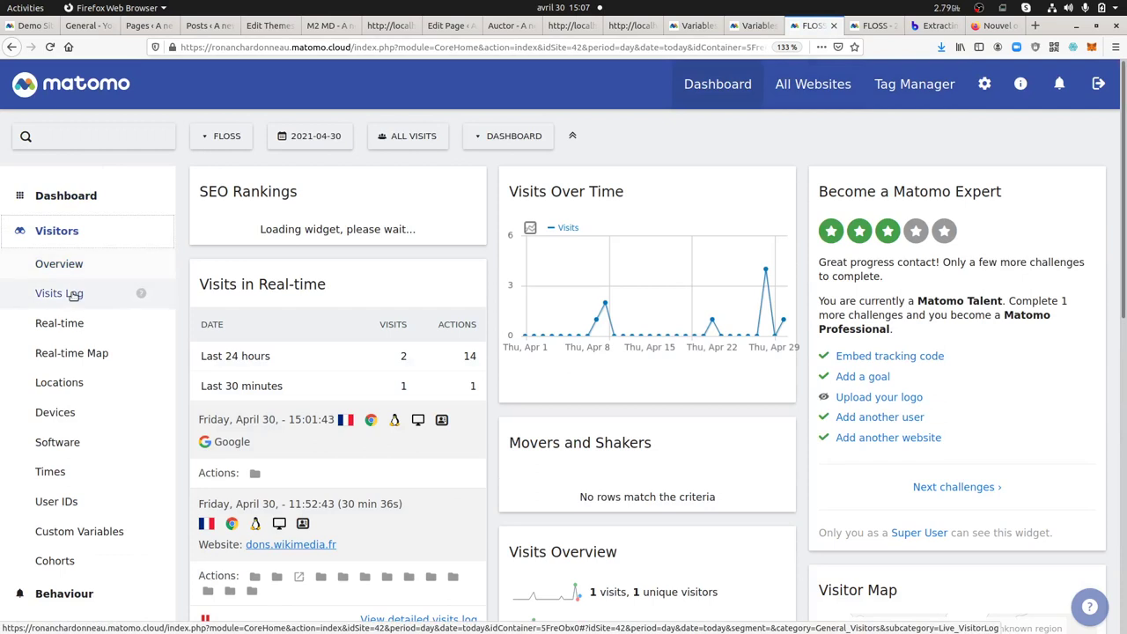
click(73, 293)
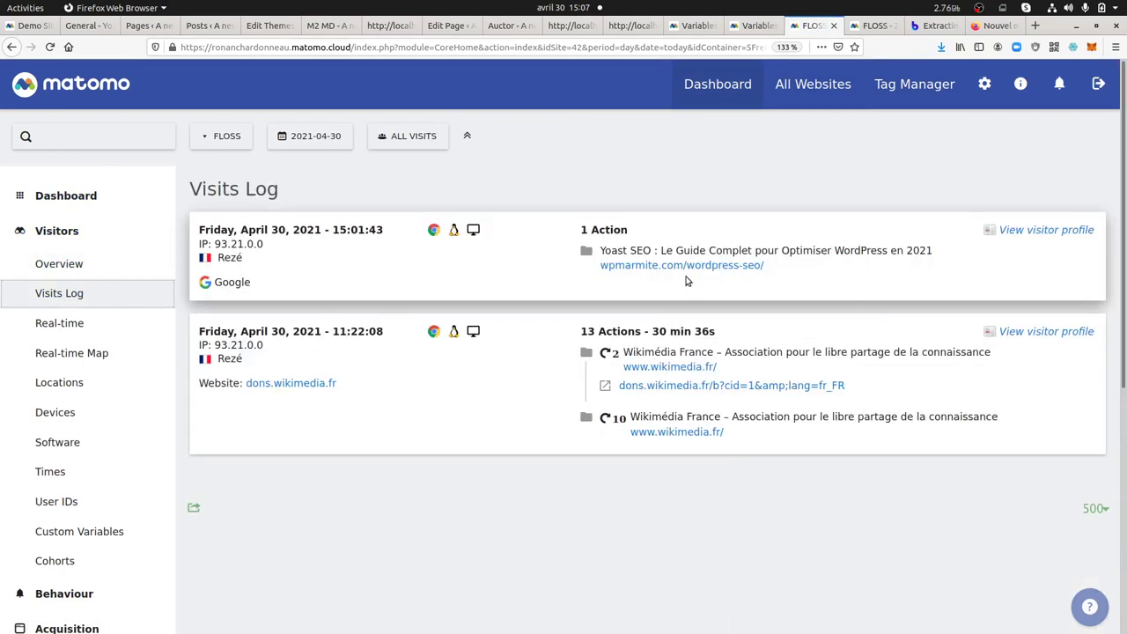
mouse_move(704, 268)
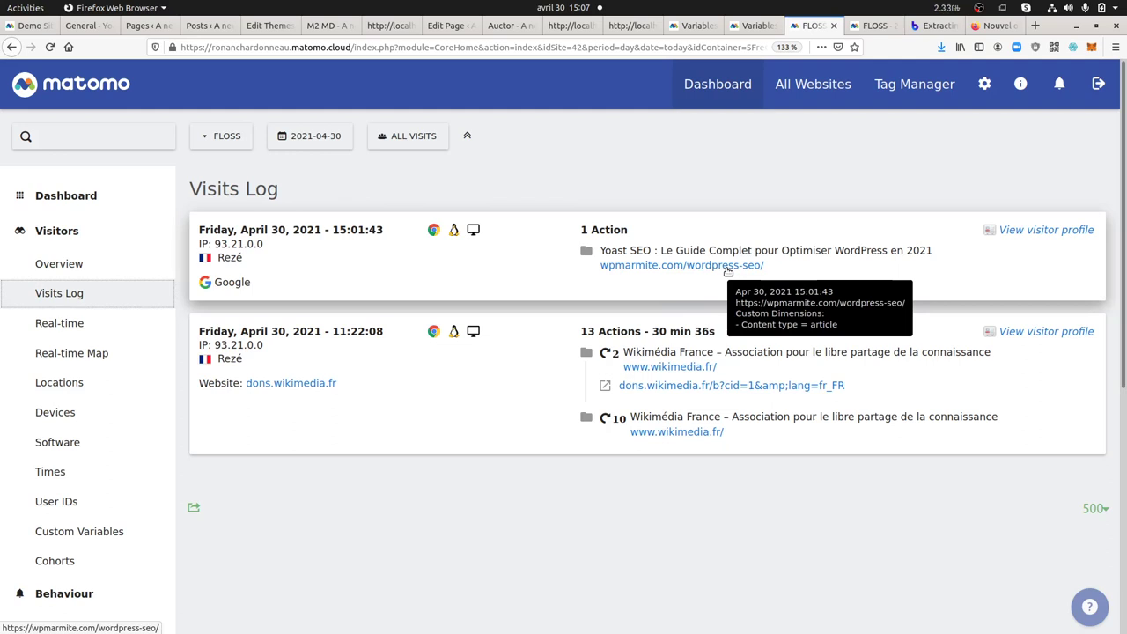
mouse_move(2, 444)
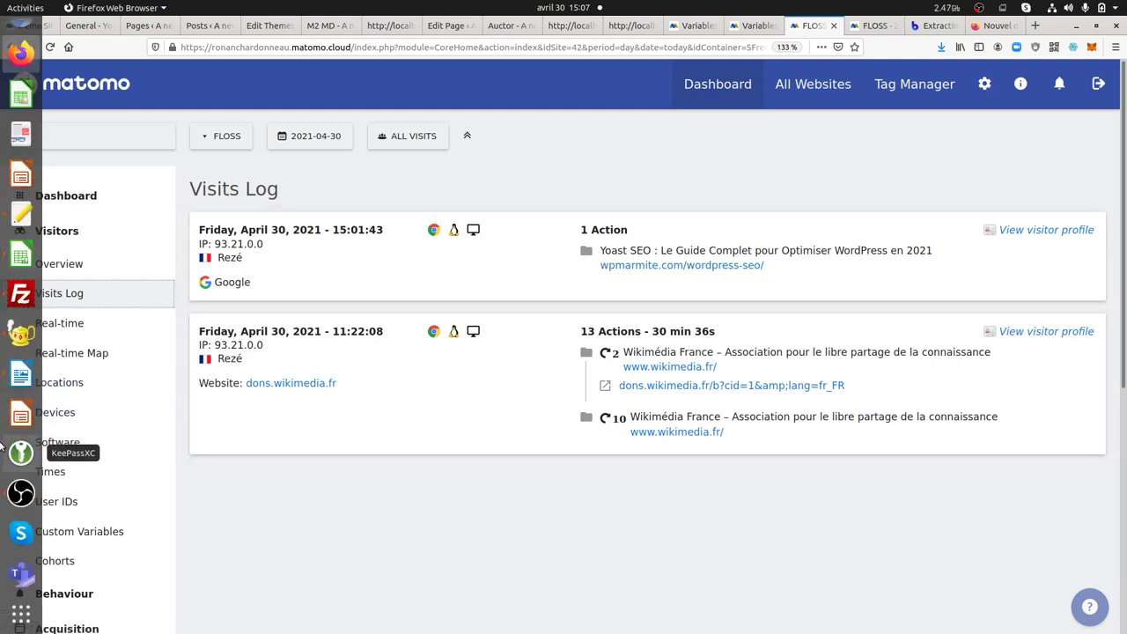
Step: In Chromium, open the Ressources page and highlight the og:type 'article' value in the source
scroll(19, 493, up, 5)
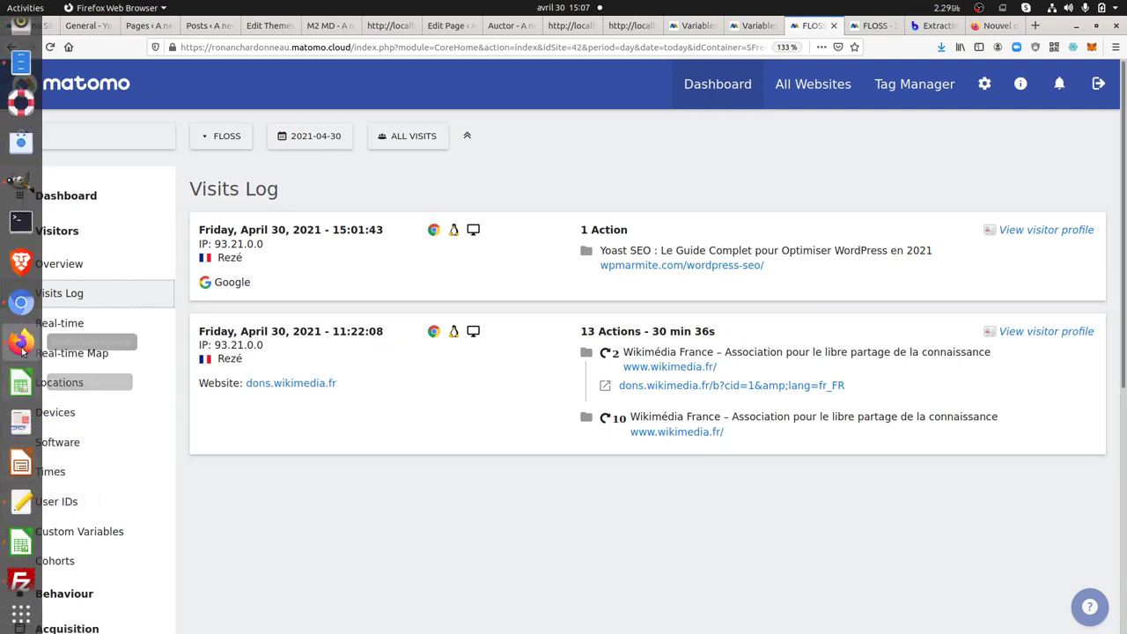
click(21, 303)
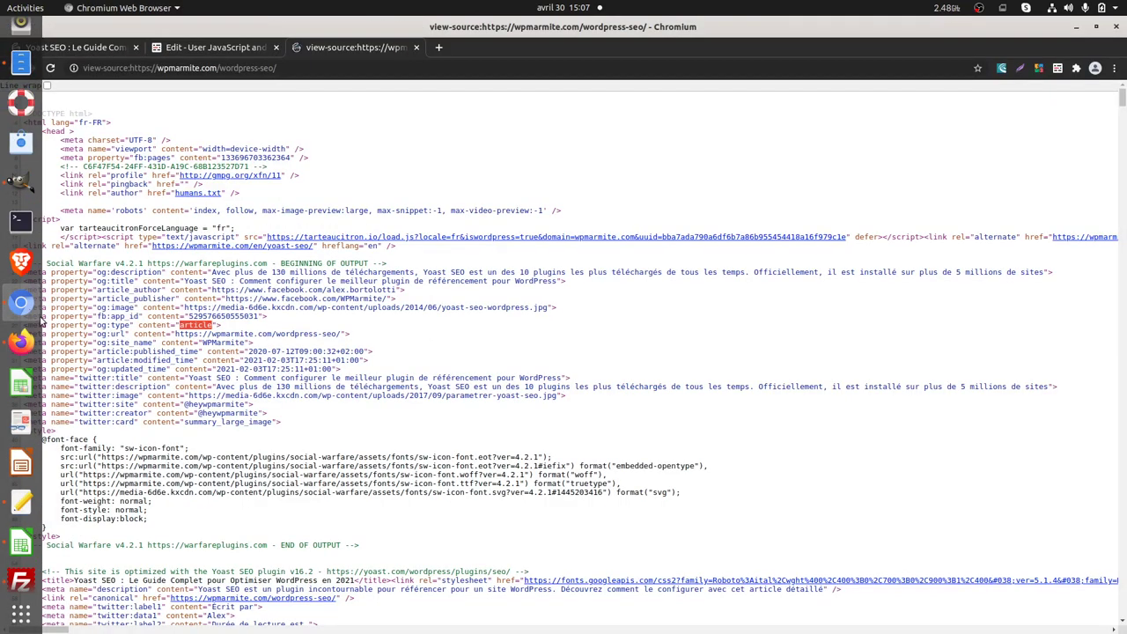
click(111, 51)
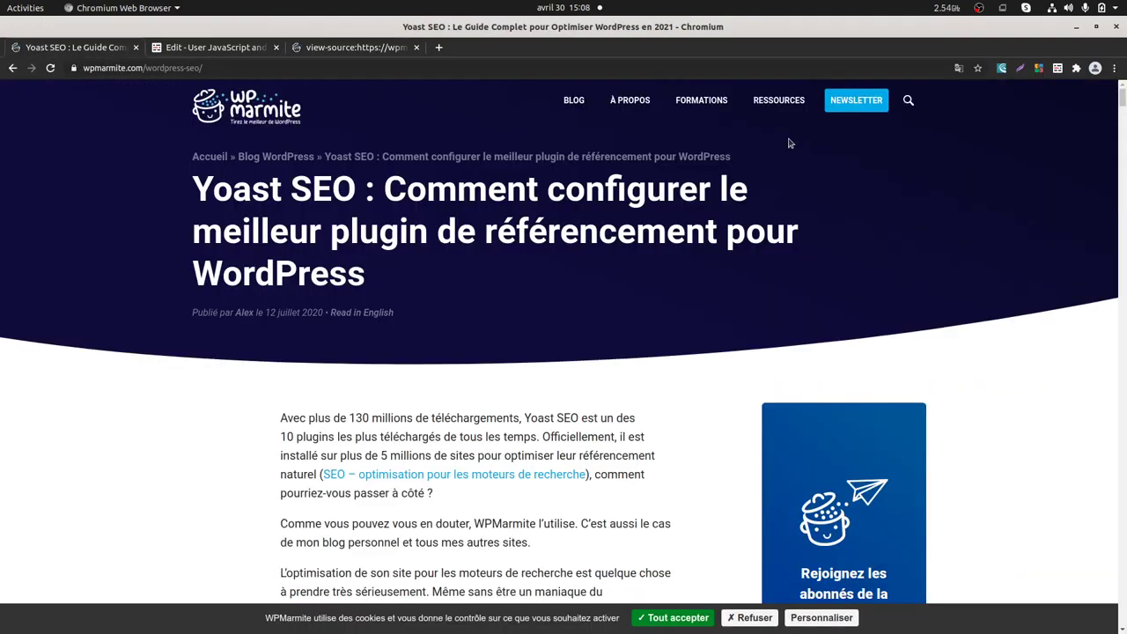
click(780, 106)
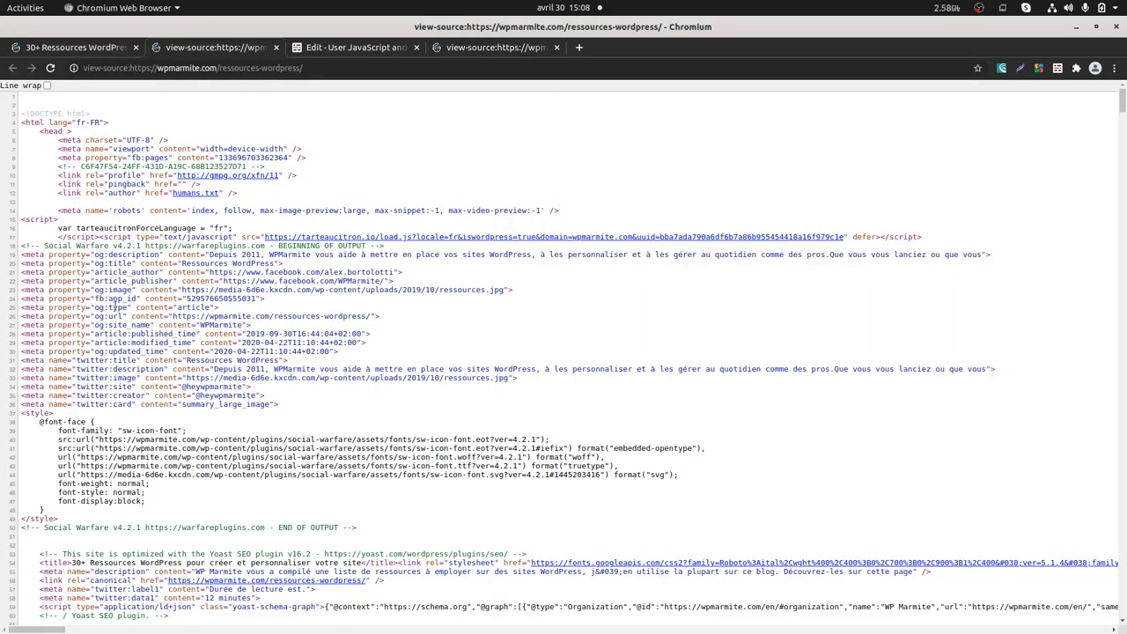
drag(126, 307, 220, 308)
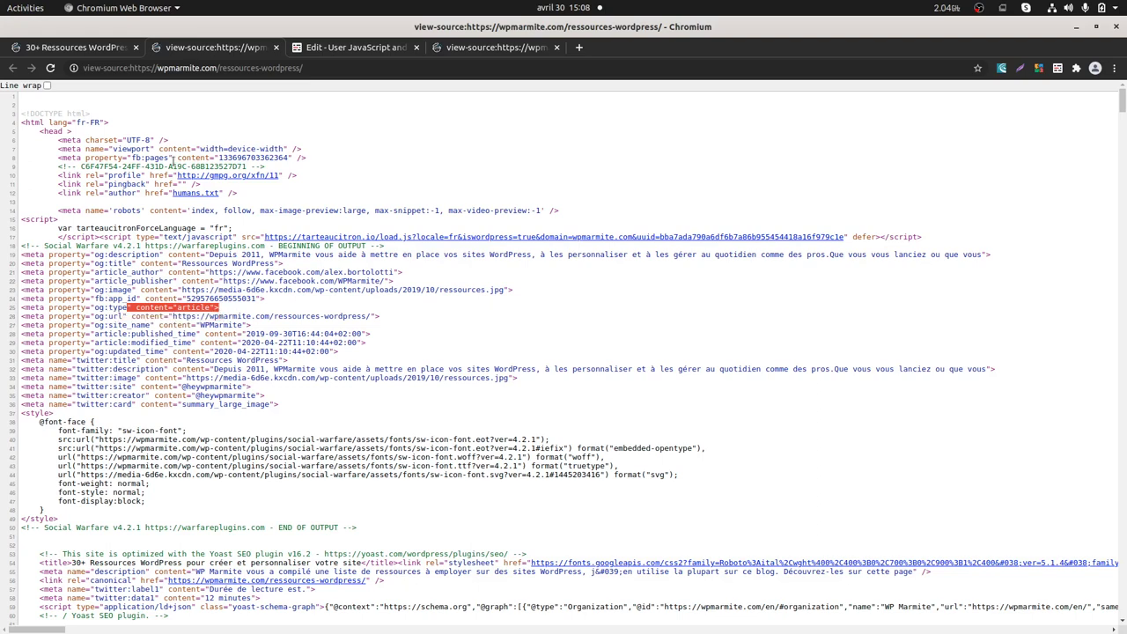
click(71, 45)
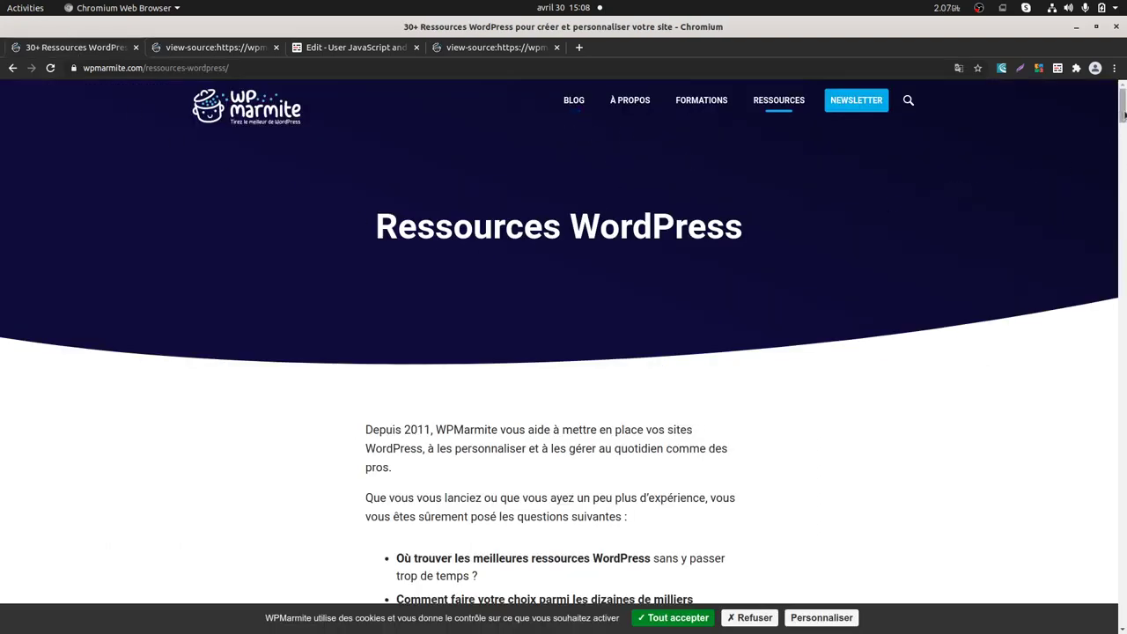
Step: Search the WP Marmite site for 'hello' and view the results page source with Ctrl+U
click(910, 102)
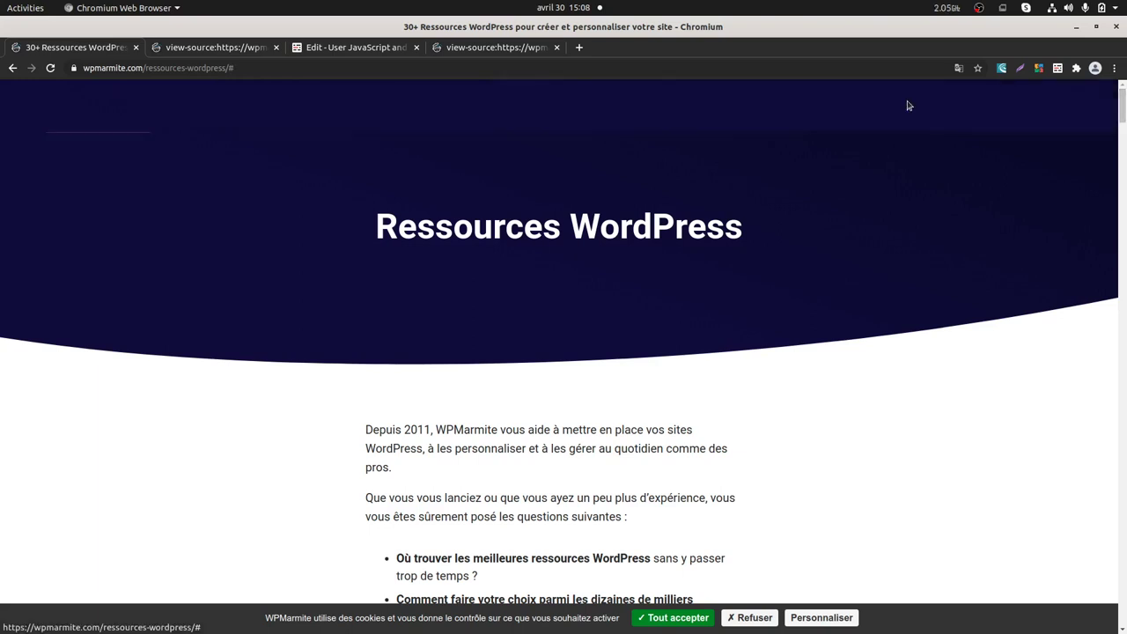
click(560, 284)
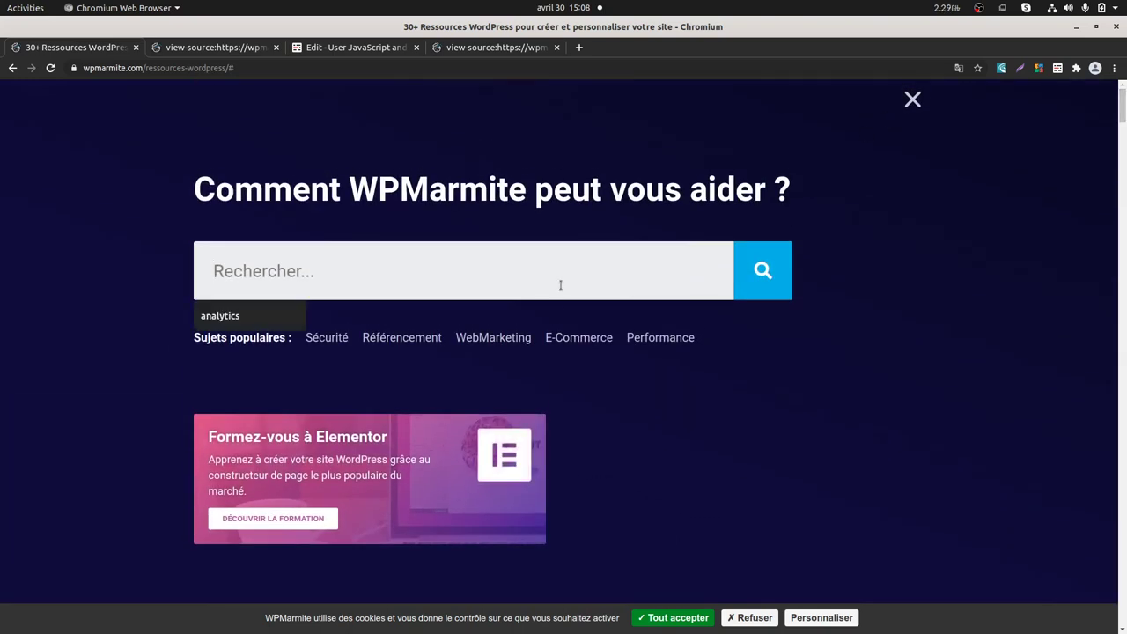
text(hello)
key(Return)
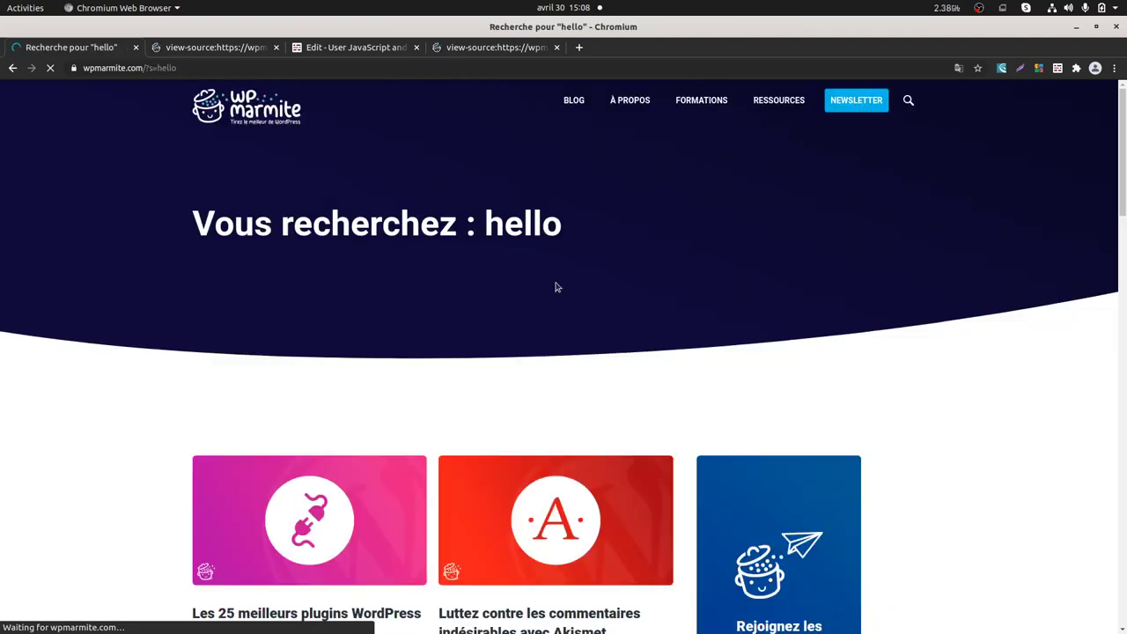
key(ctrl+u)
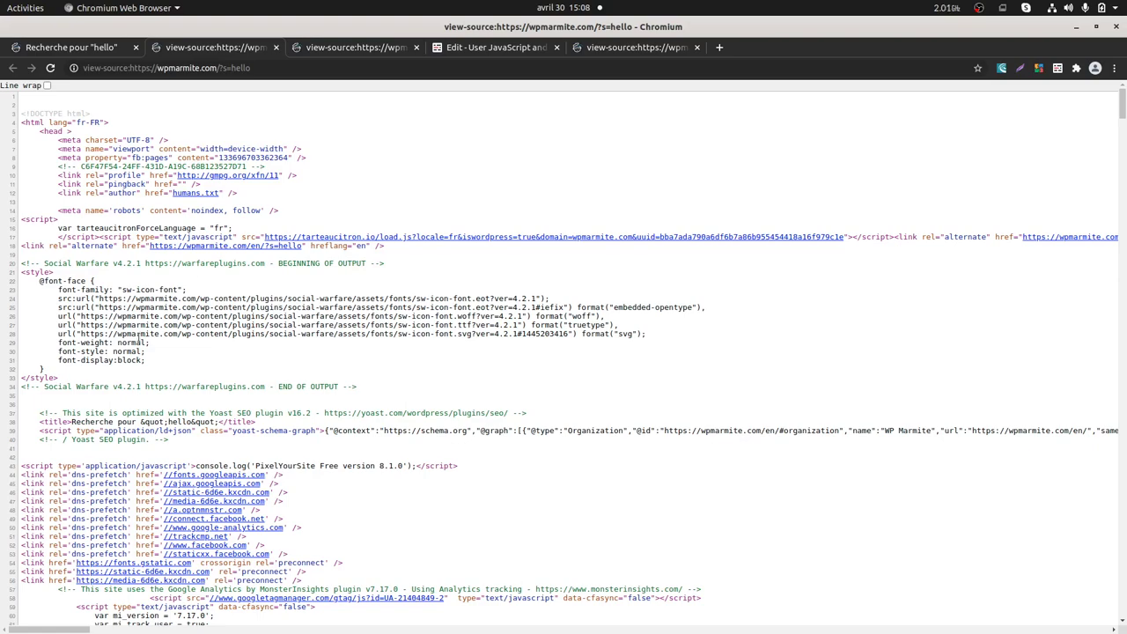
scroll(174, 347, down, 10)
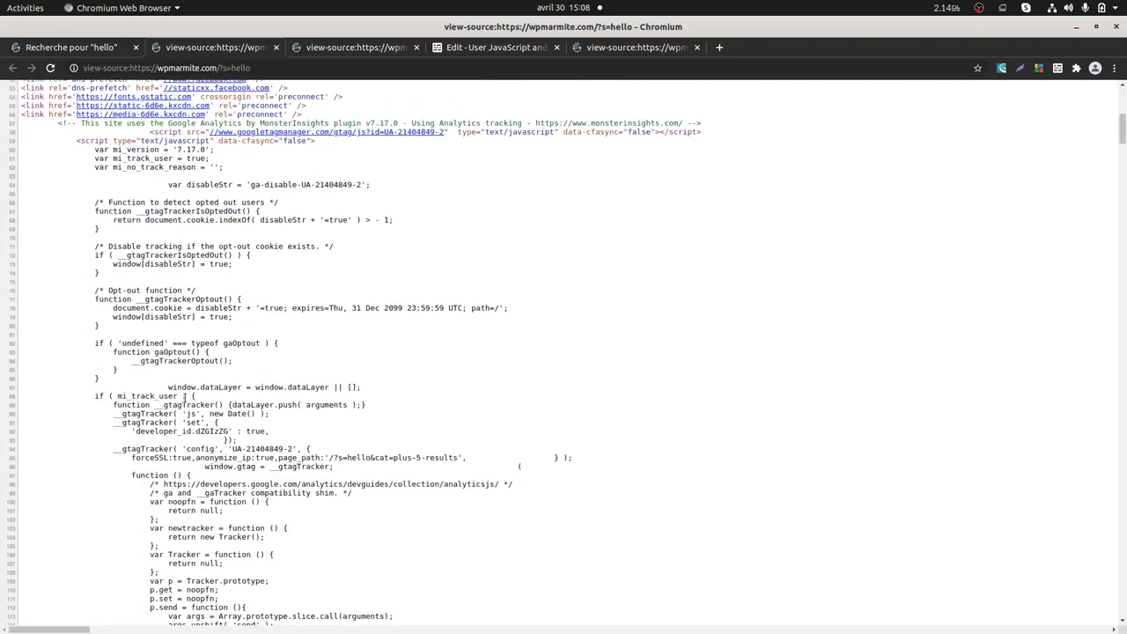
scroll(185, 396, up, 10)
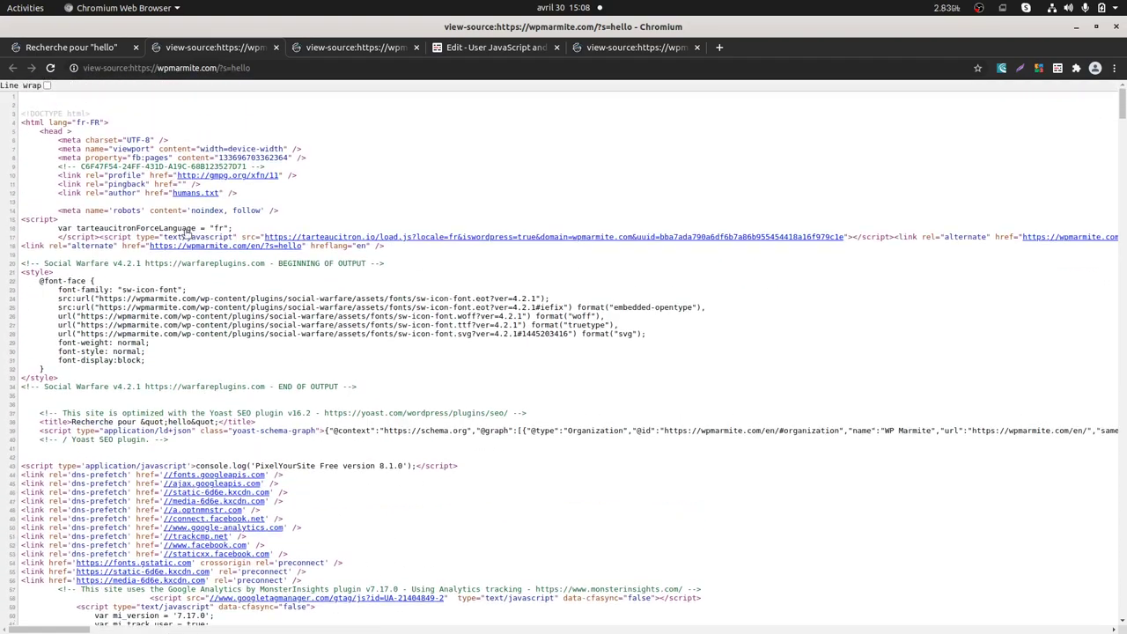
Step: Go via the home page and blog to the Visual Composer article and mark its og:type 'article' in the source
click(115, 49)
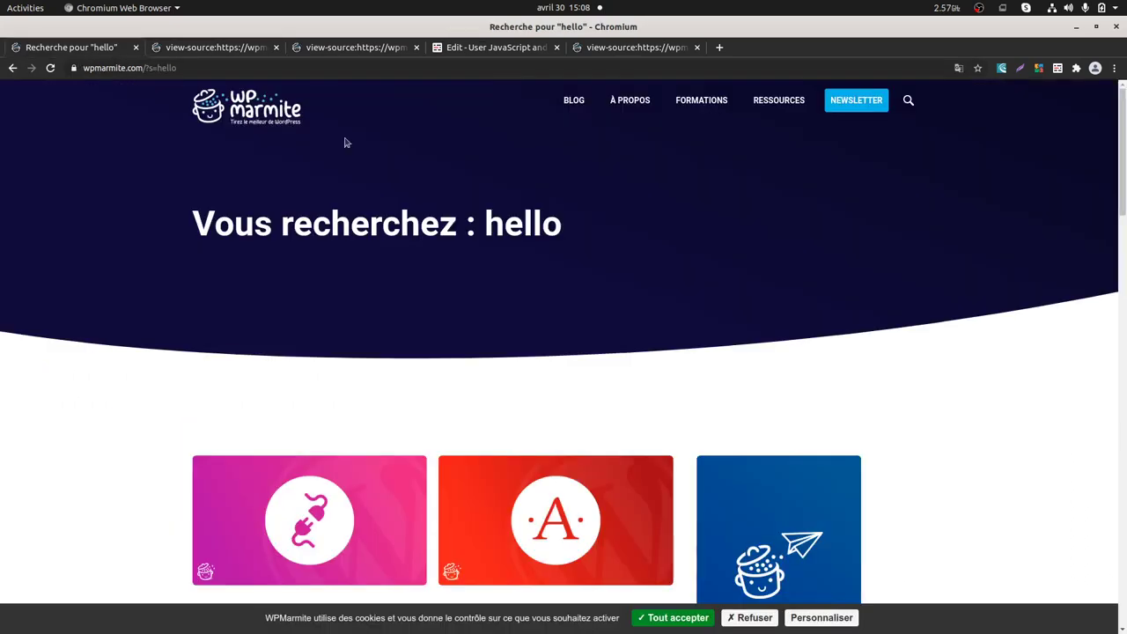
click(248, 121)
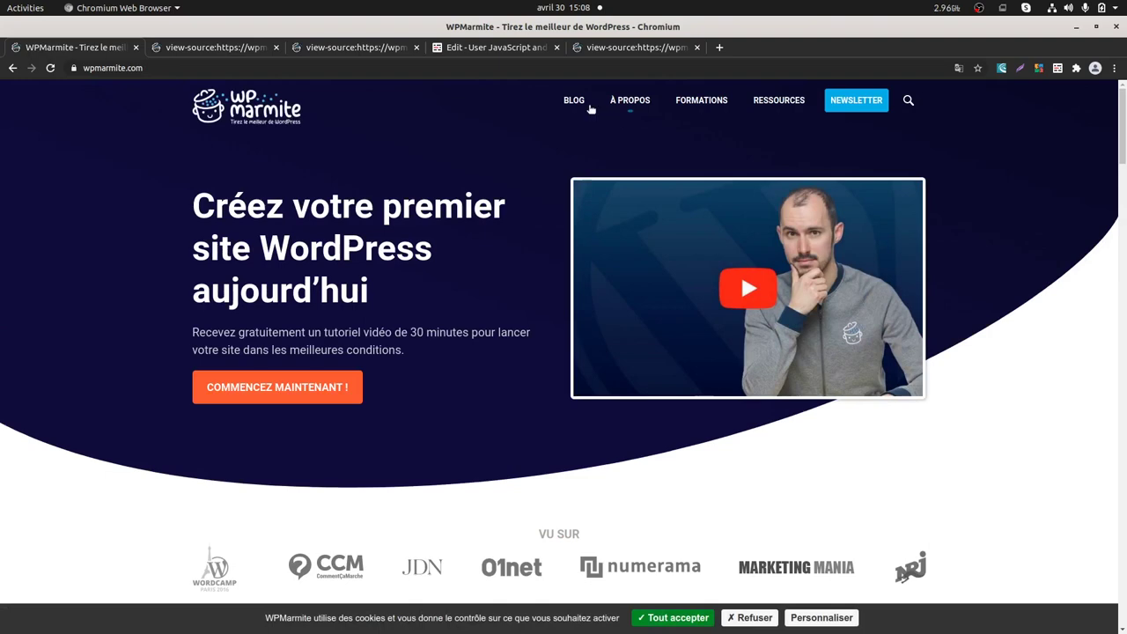
click(574, 101)
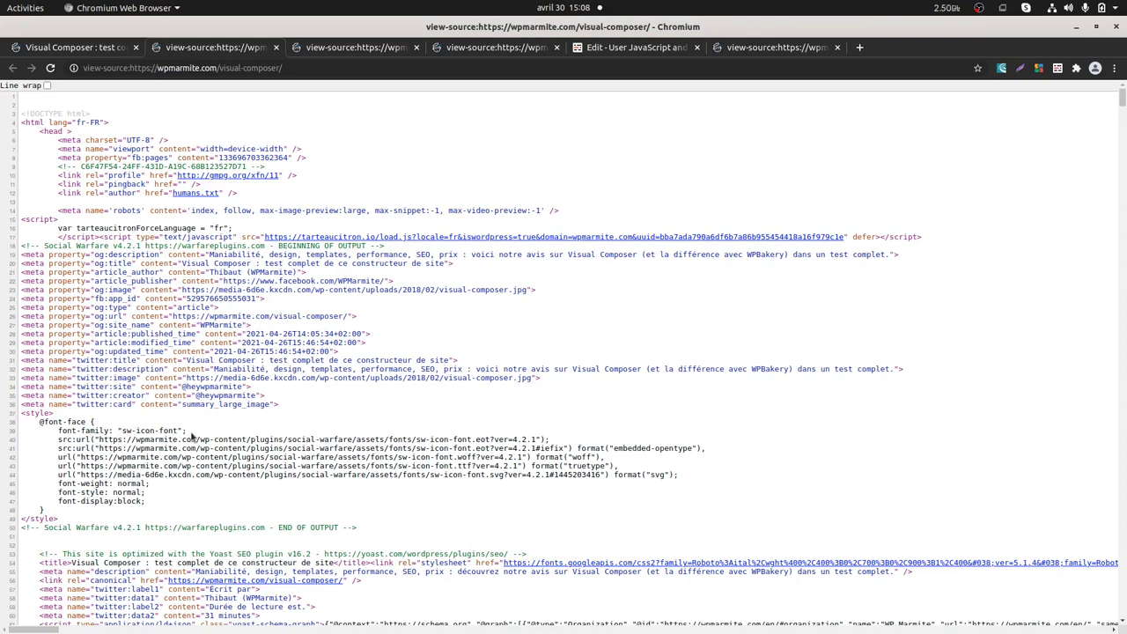
drag(129, 310, 234, 308)
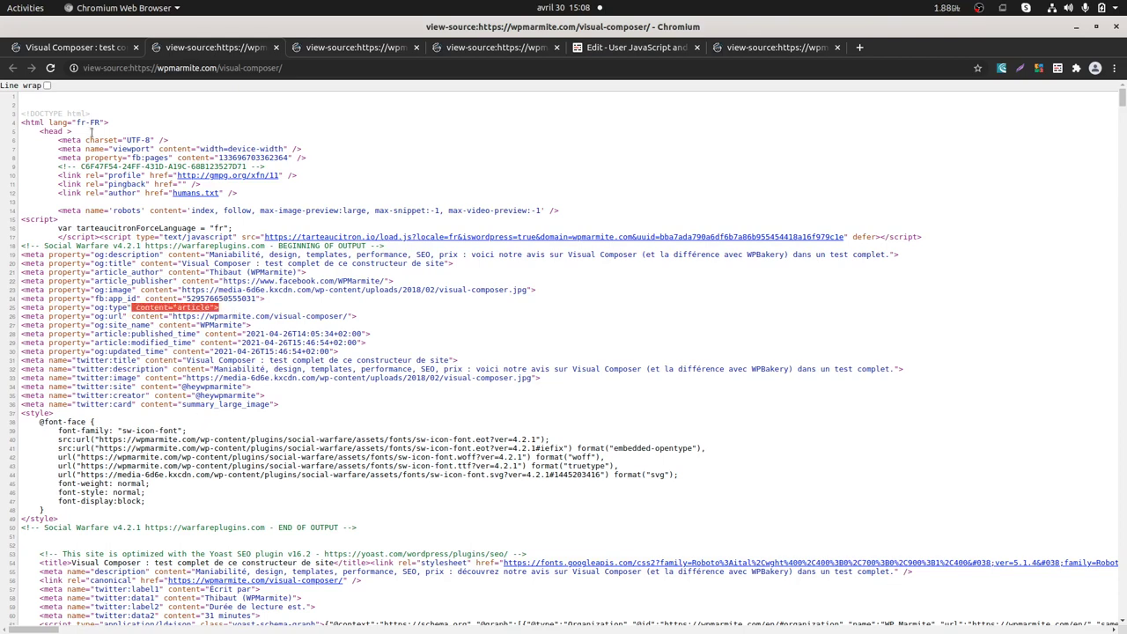
click(81, 48)
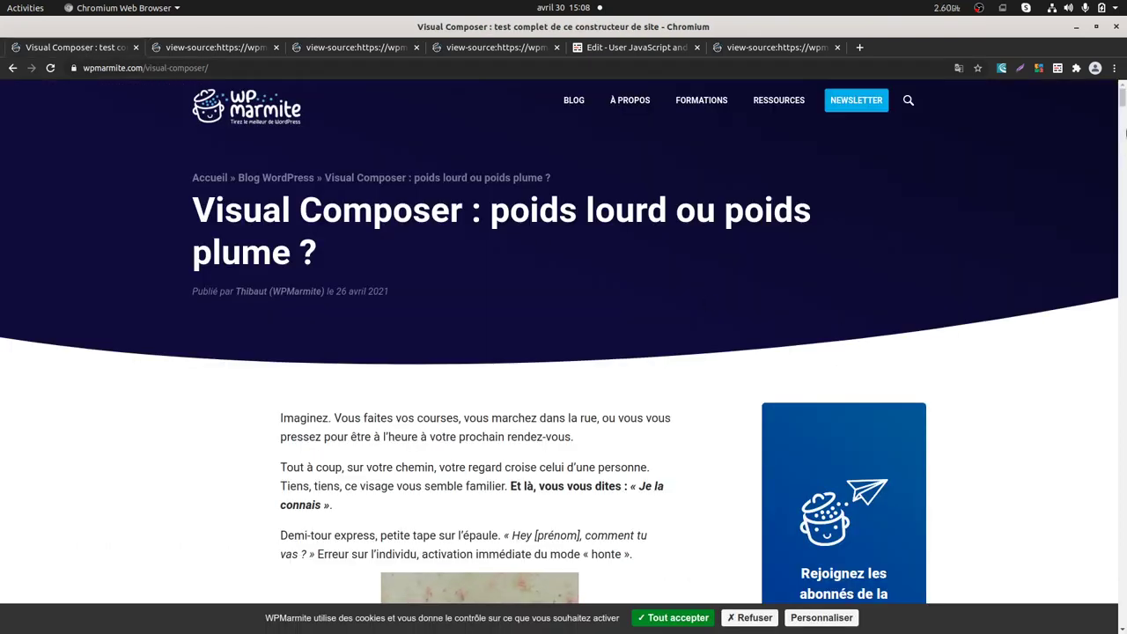
scroll(1022, 458, down, 20)
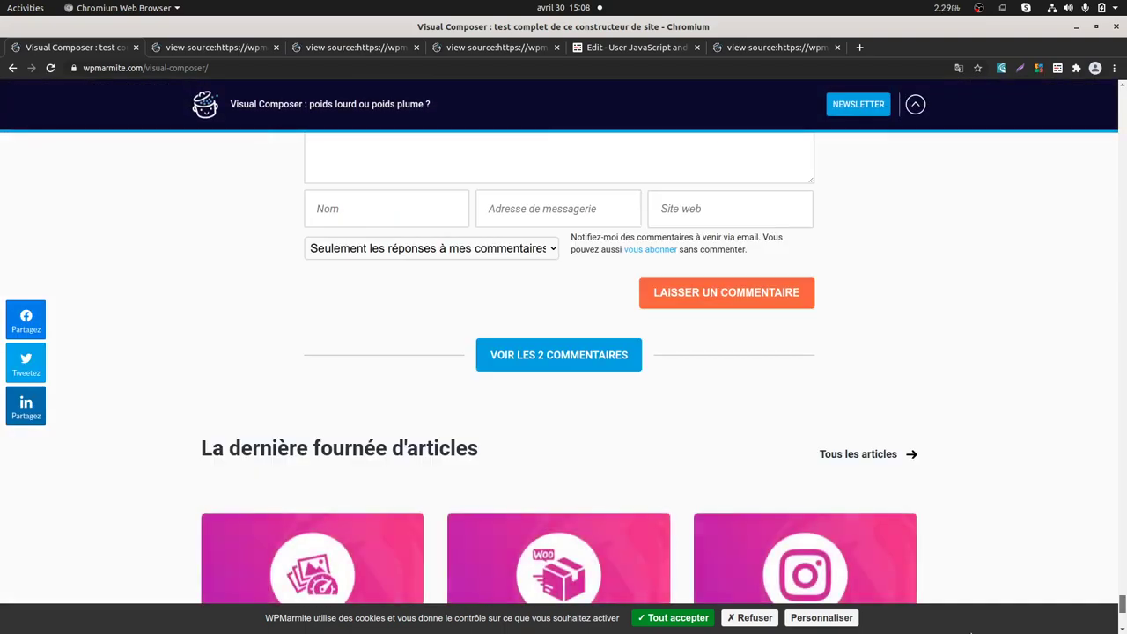
scroll(735, 422, down, 7)
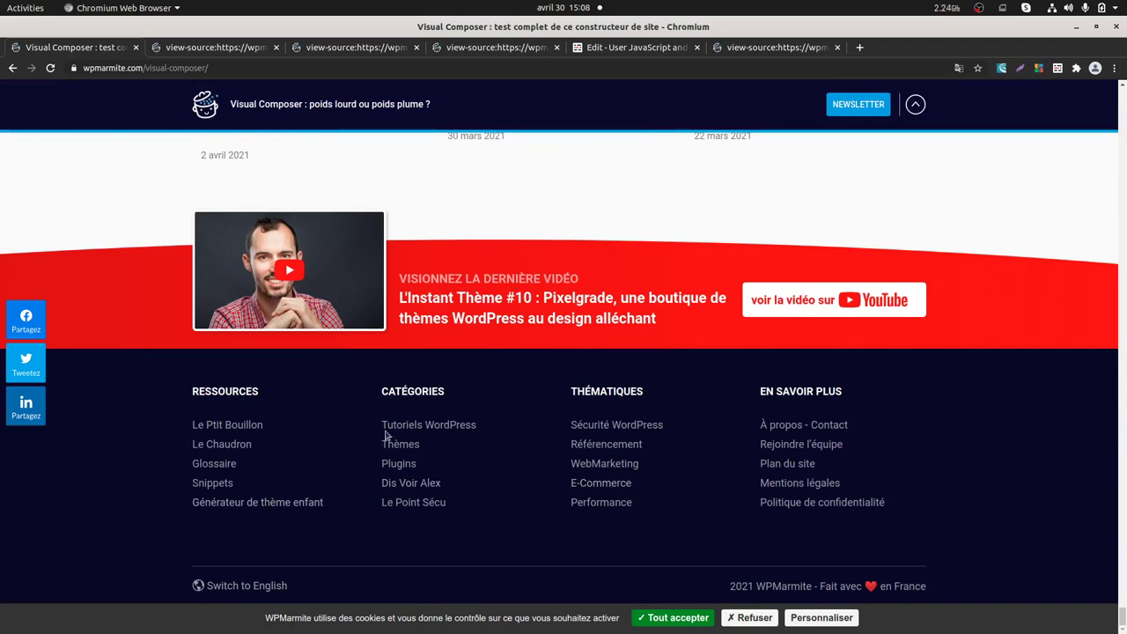
Step: Open the Thèmes page source and search it for 'og:'
click(406, 449)
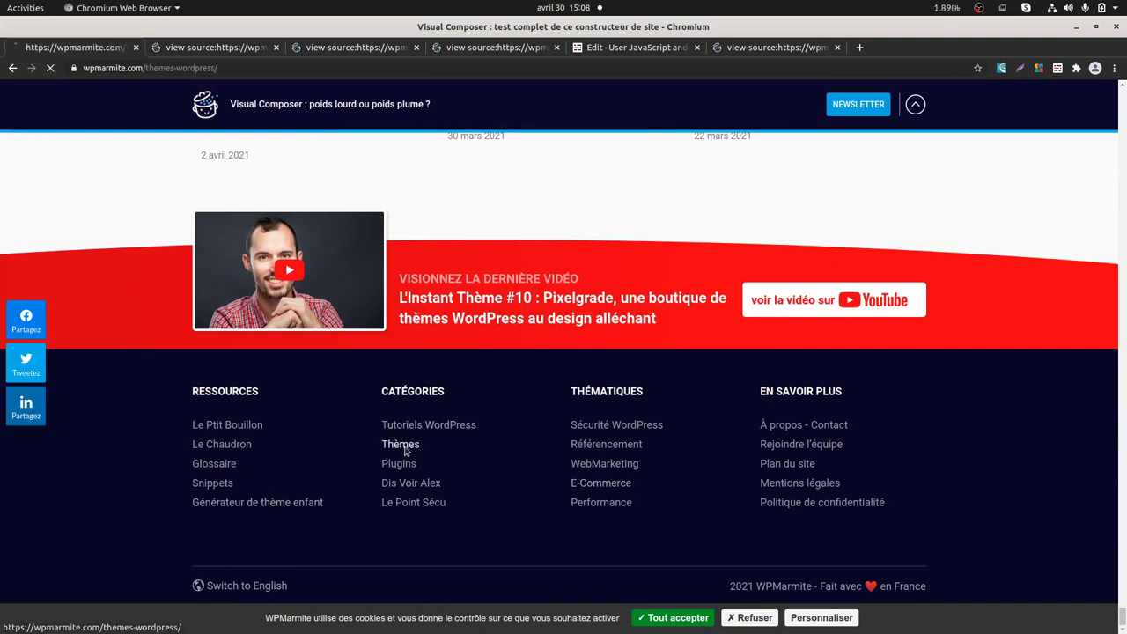
key(ctrl+u)
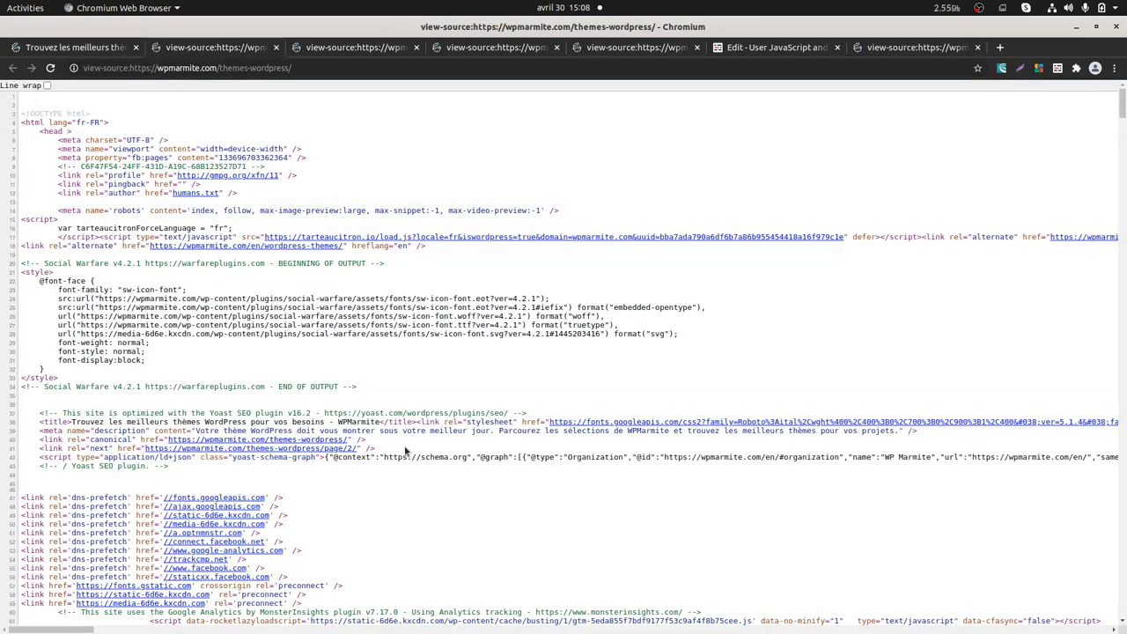
scroll(222, 415, down, 15)
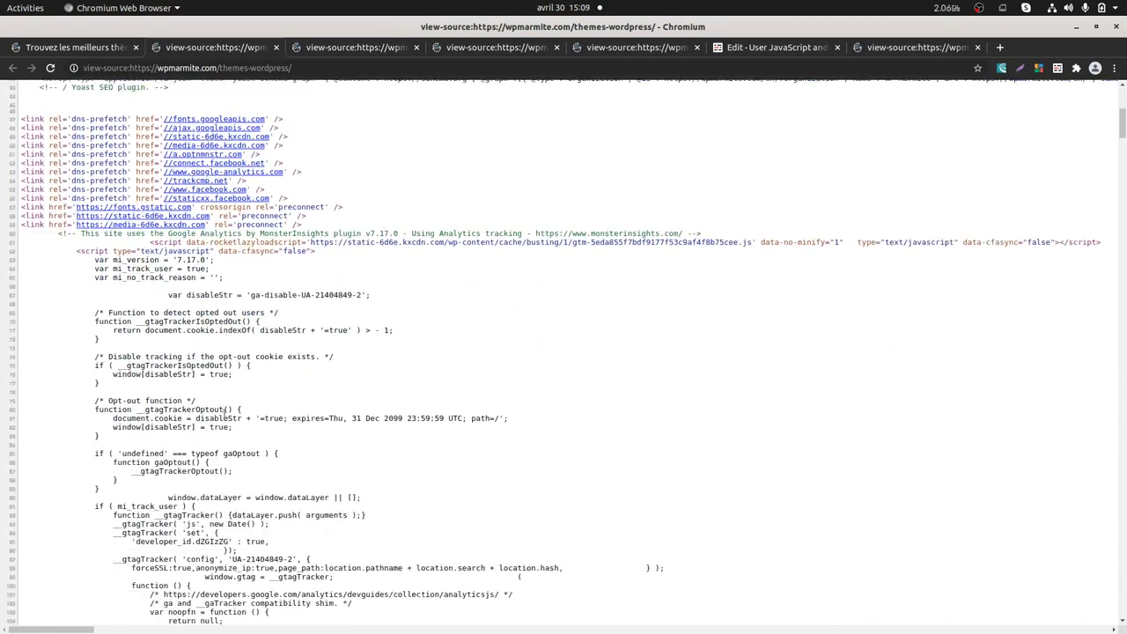
scroll(228, 411, down, 8)
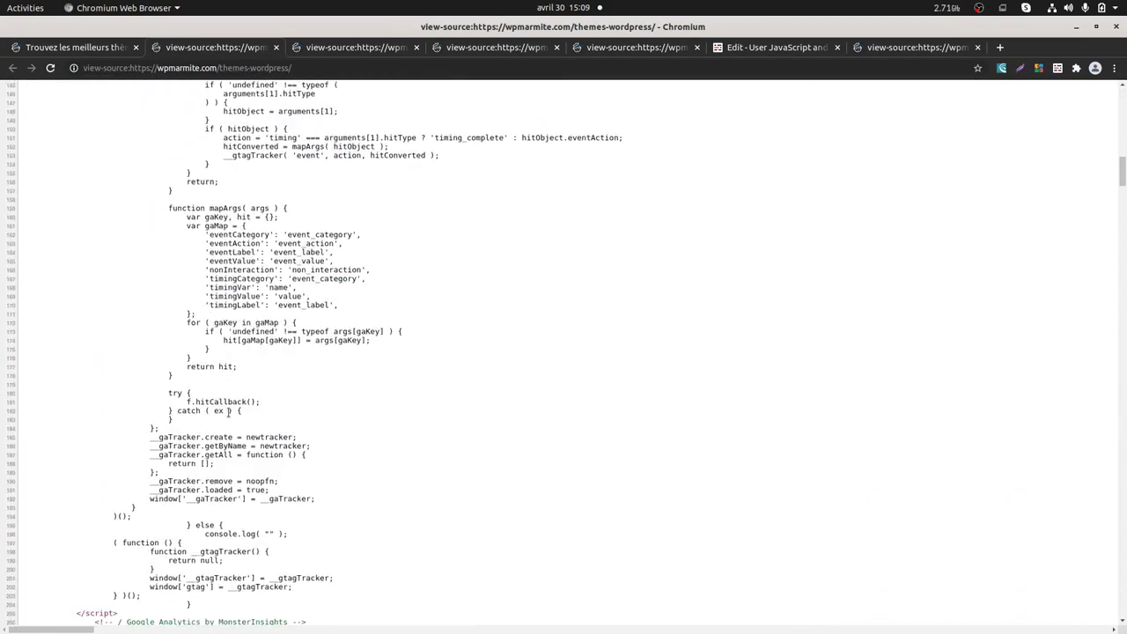
key(ctrl+f)
text(og)
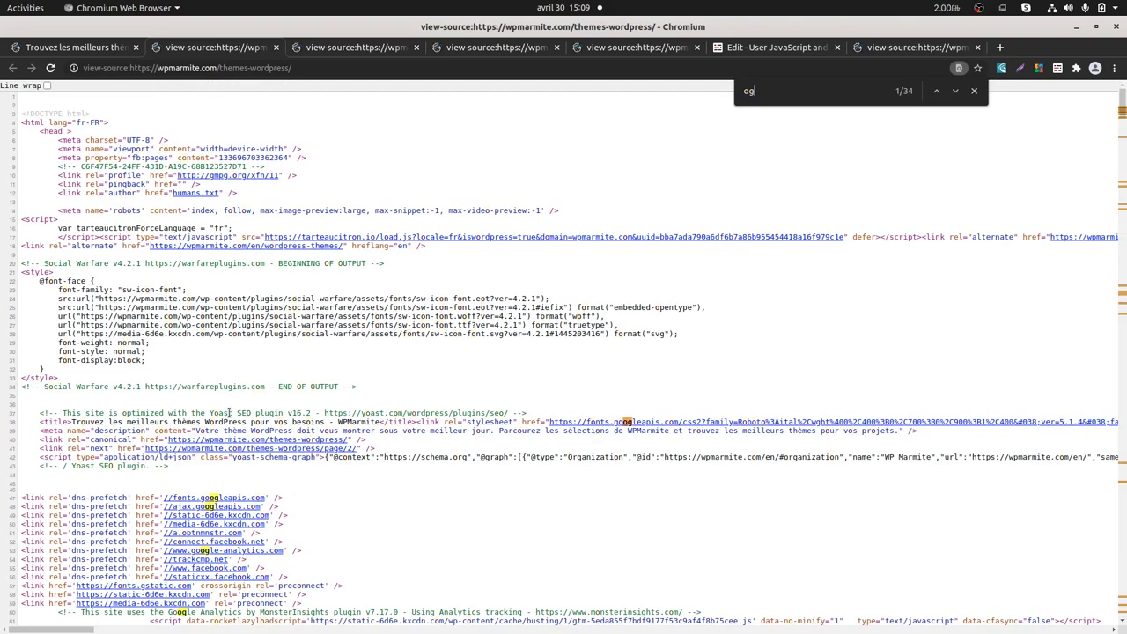
text(:ty)
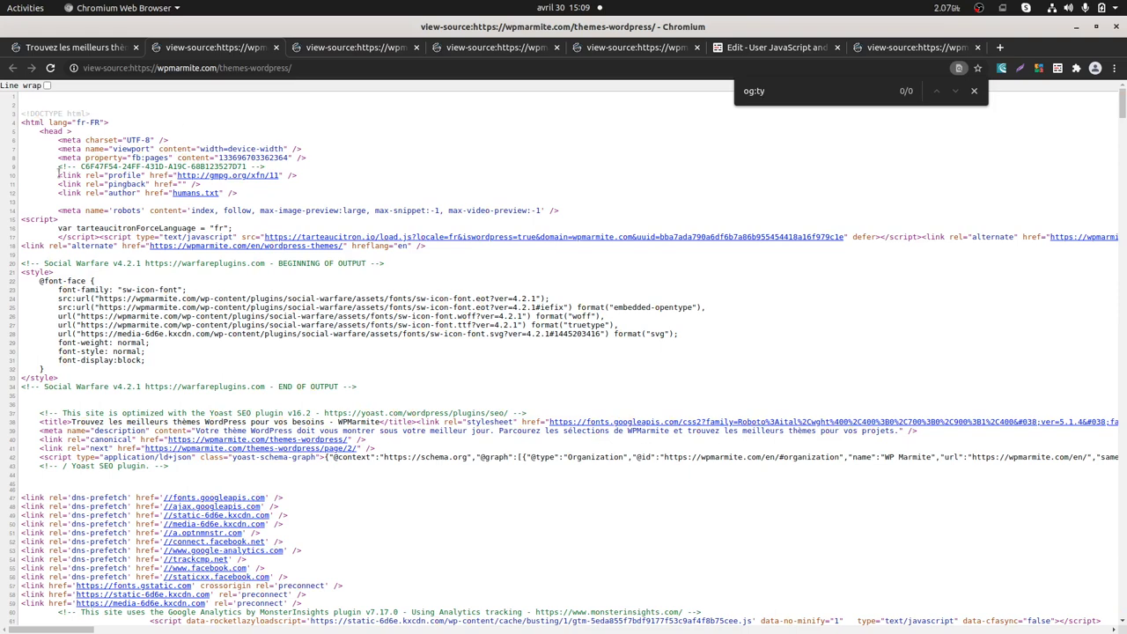
Step: Reload the Visits Log and confirm the 8-action wpmarmite.com visit shows Content type = article per page
click(10, 341)
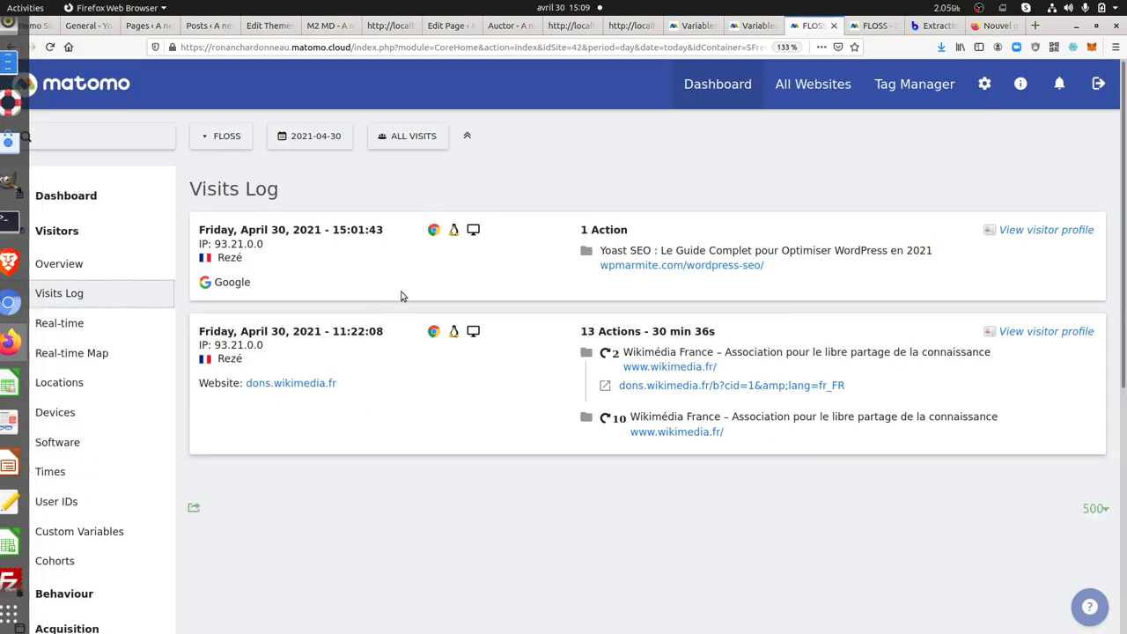
key(F5)
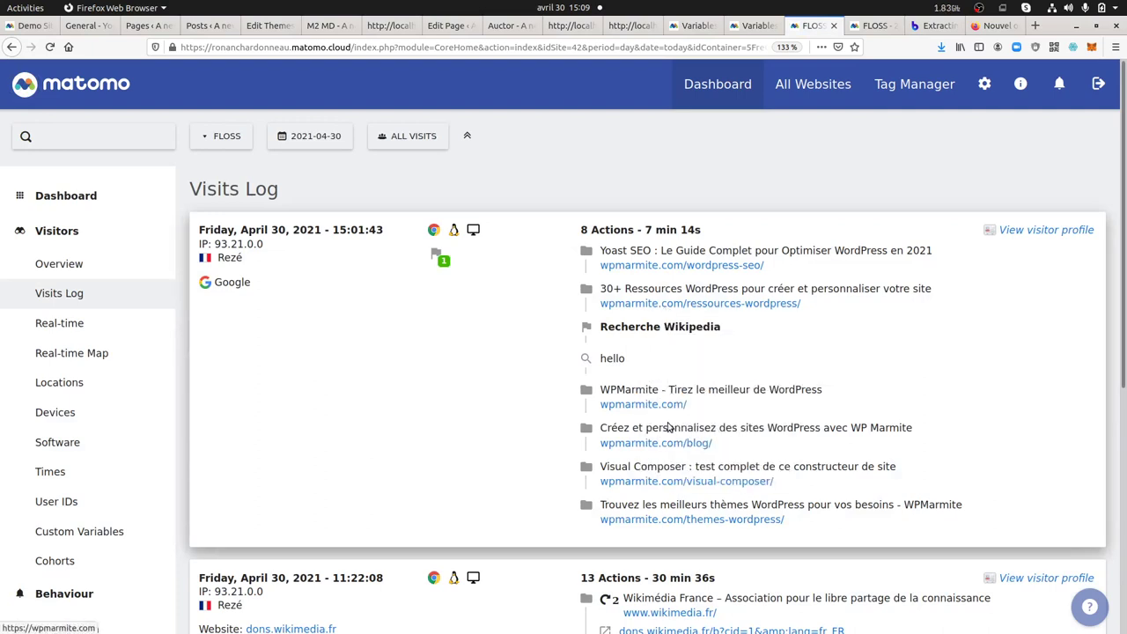
mouse_move(666, 448)
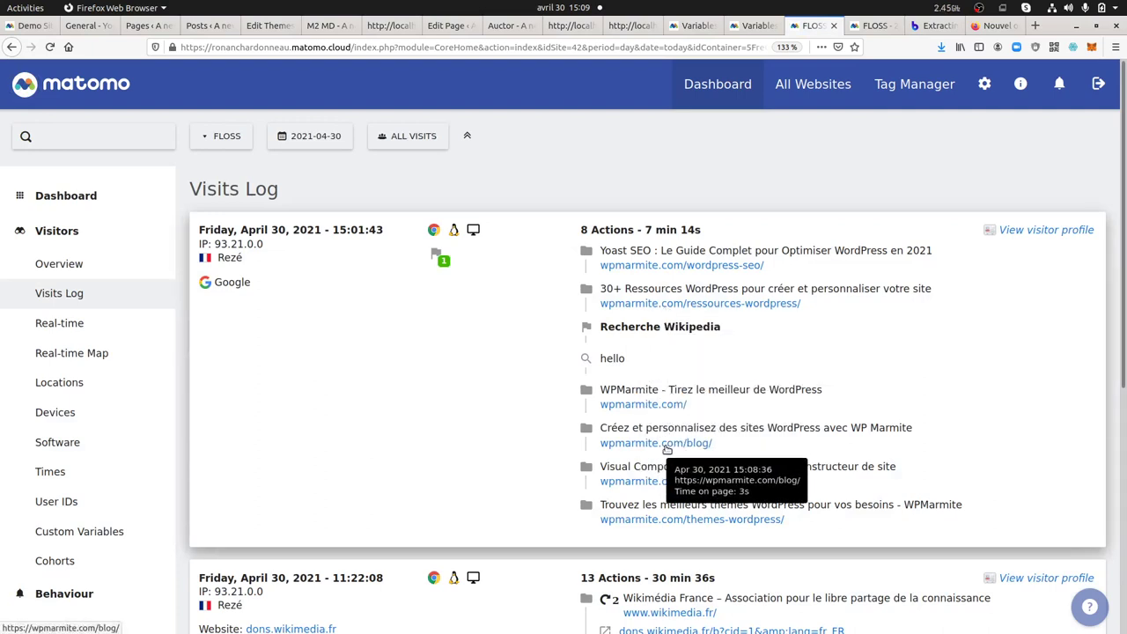
mouse_move(664, 509)
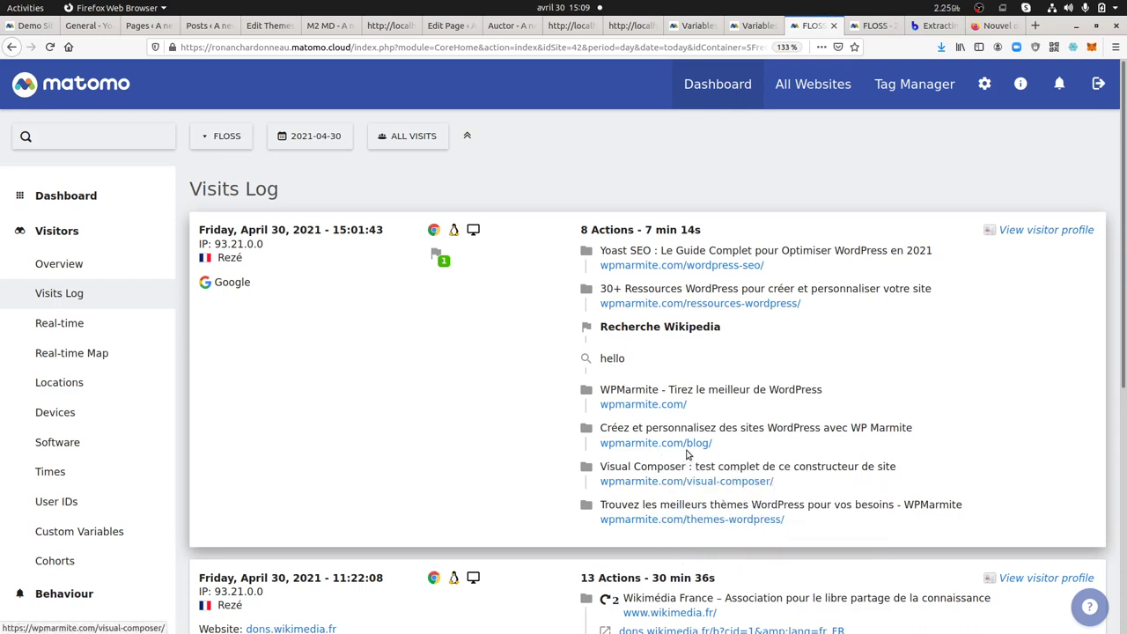
mouse_move(720, 304)
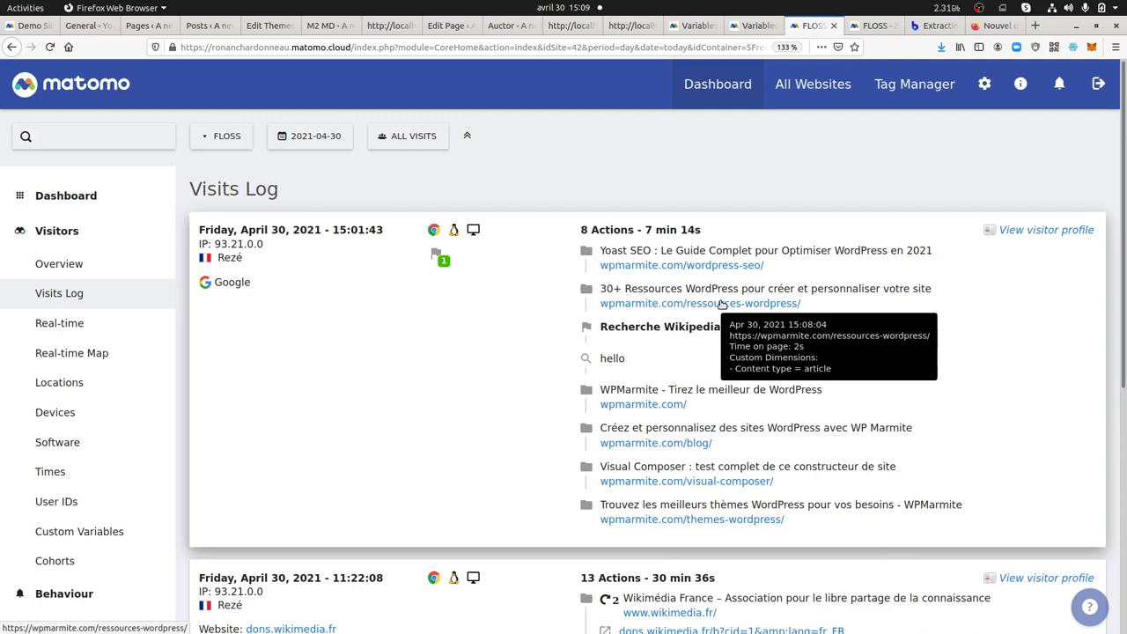